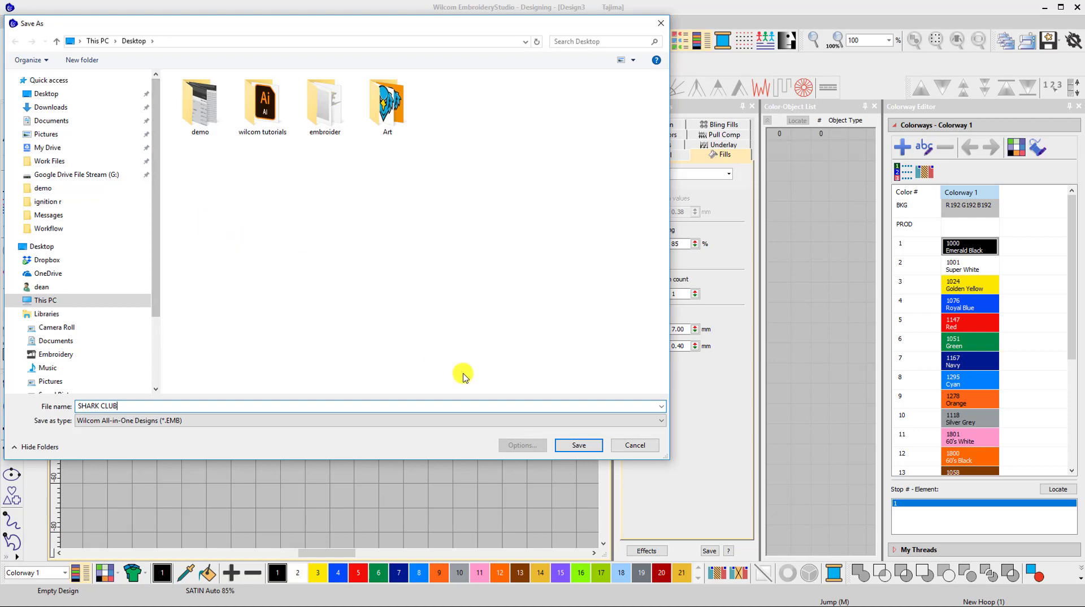
# Save the design as SHARK CLUB and import "shark image" onto the graphics page about 110.6 mm wide
pyautogui.click(578, 445)
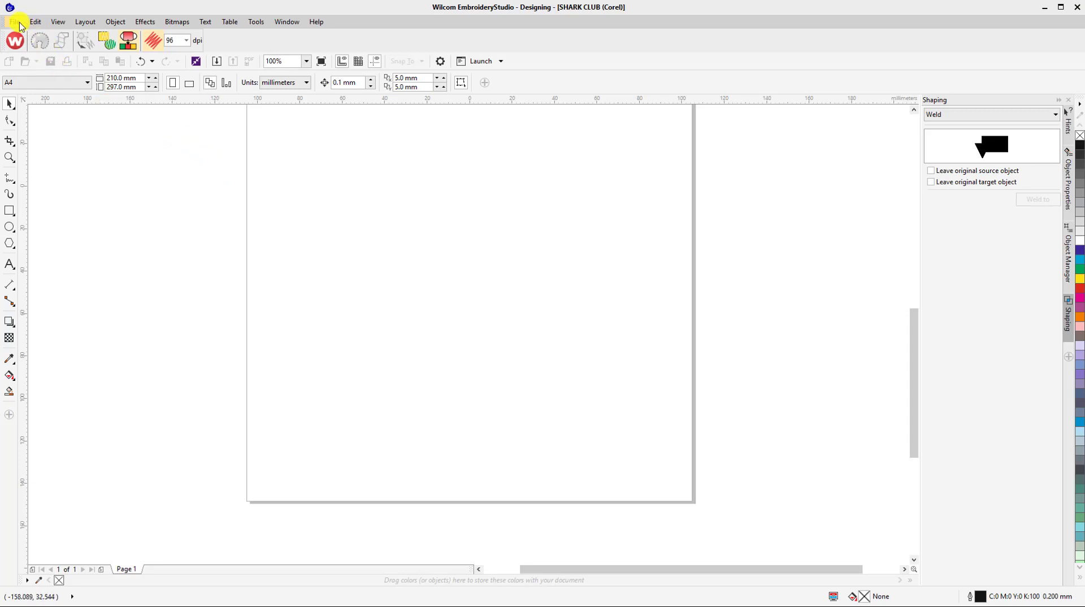
pyautogui.click(15, 21)
pyautogui.click(35, 85)
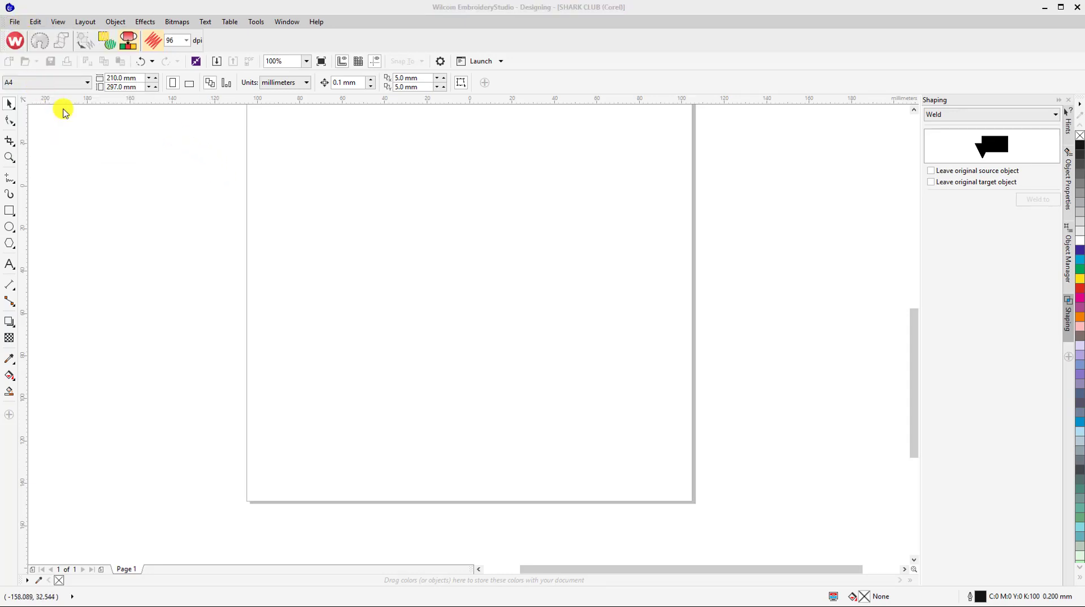
pyautogui.click(258, 220)
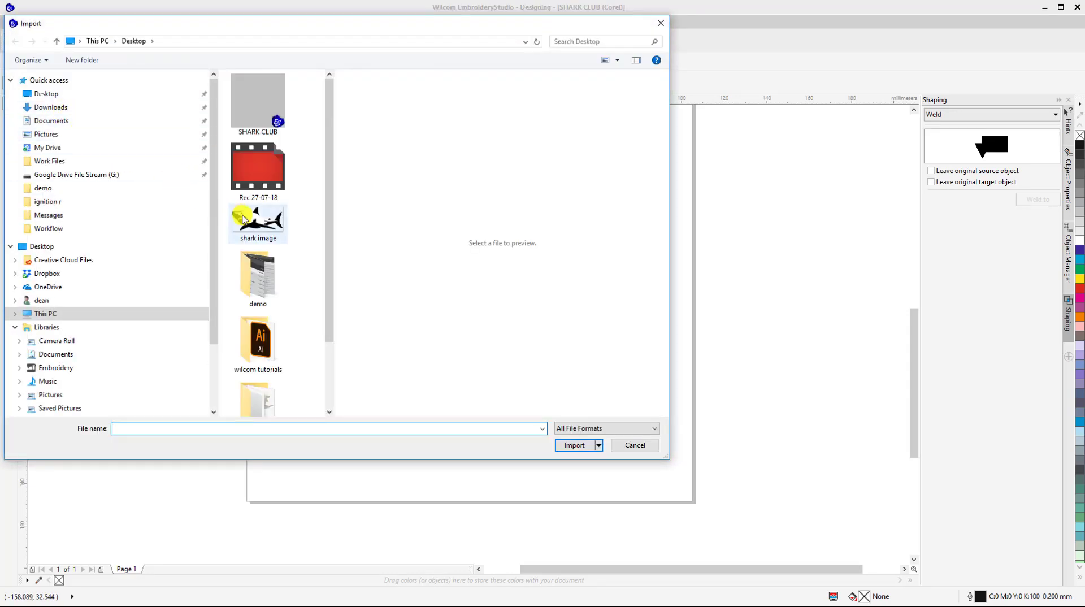
pyautogui.click(573, 446)
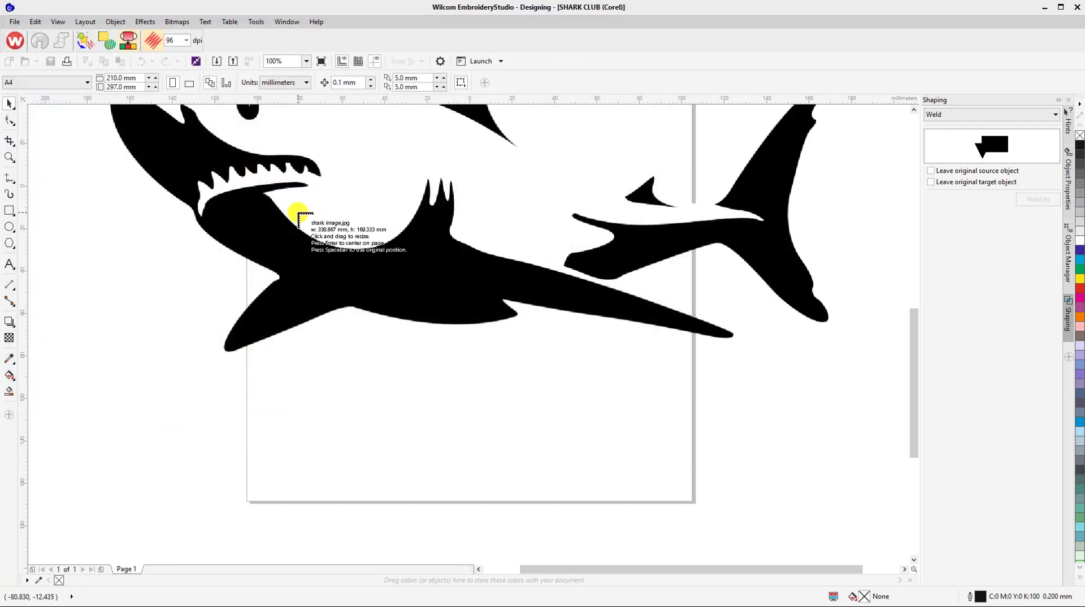
pyautogui.moveTo(354, 280); pyautogui.dragTo(549, 329)
# Trace the shark bitmap with Outline Trace as a Logo, specifying the shark body's white as the background color to remove
pyautogui.scroll(5, 456, 268)
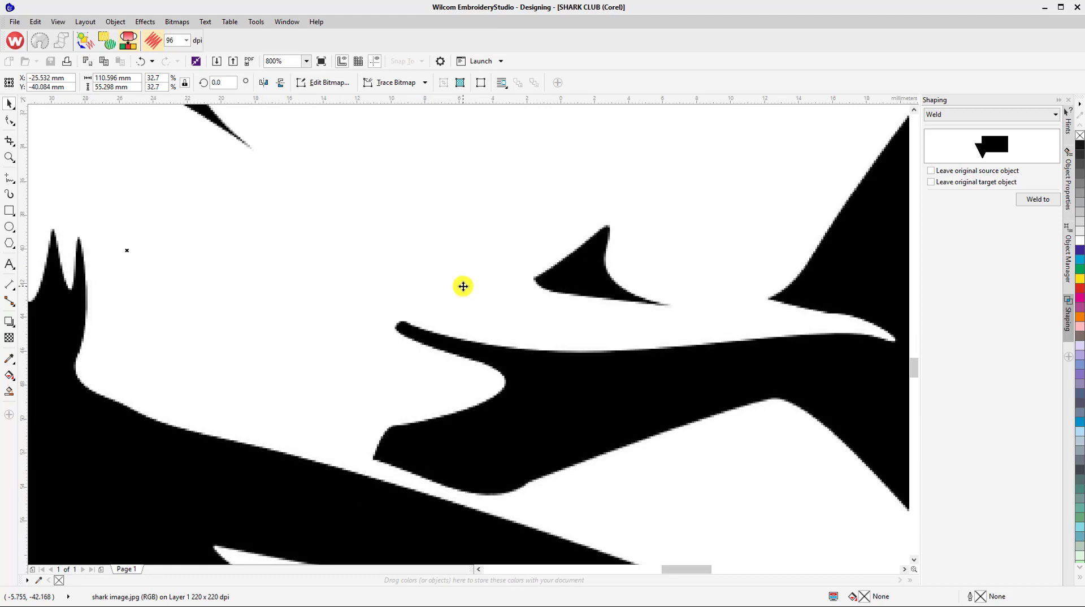
pyautogui.scroll(-5, 464, 287)
pyautogui.click(384, 84)
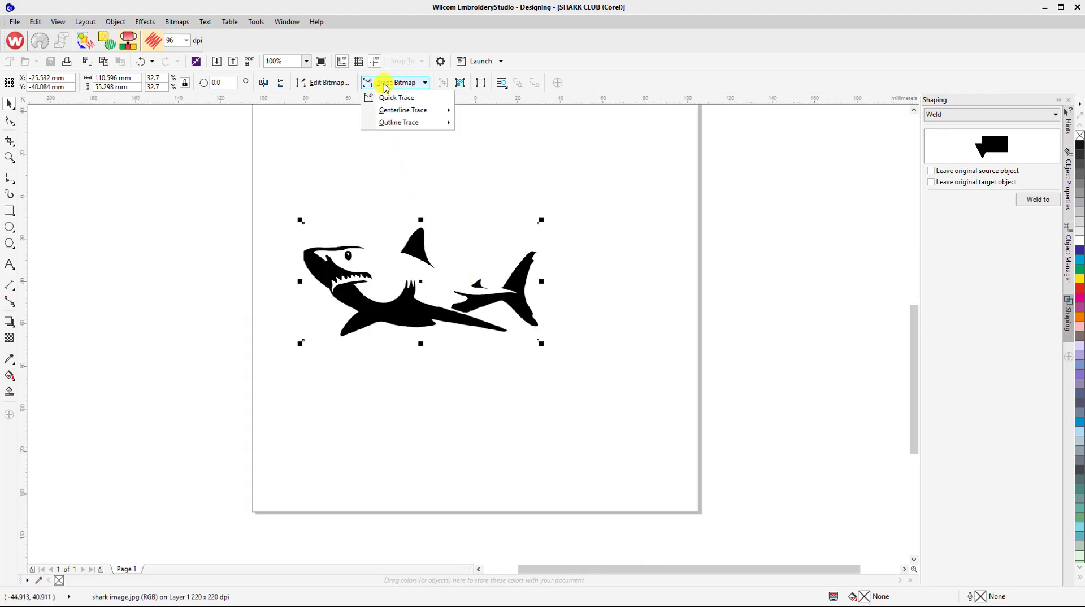
pyautogui.moveTo(404, 123)
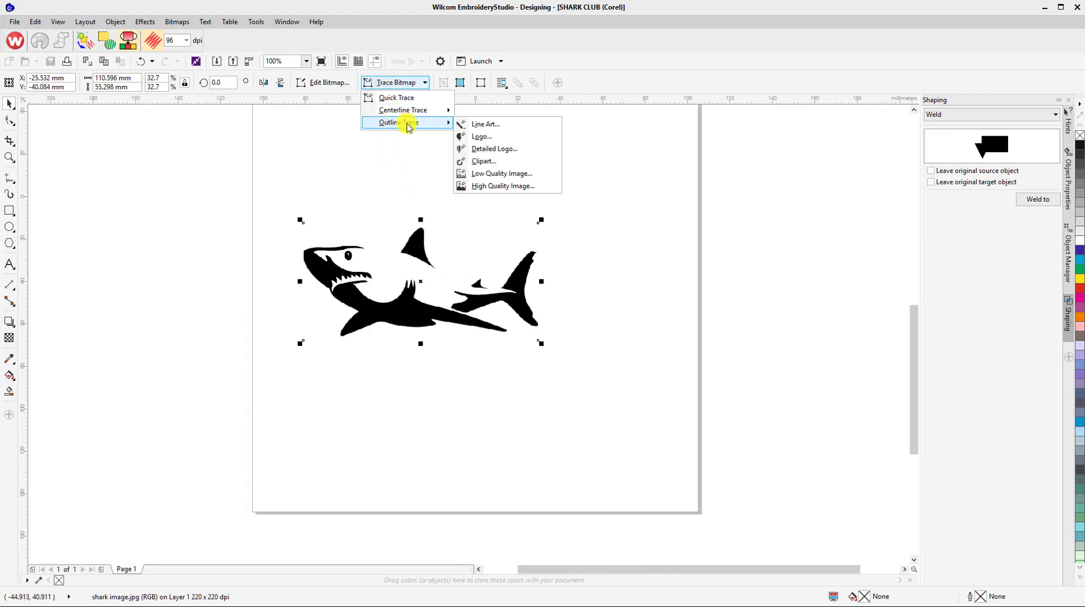
pyautogui.click(478, 137)
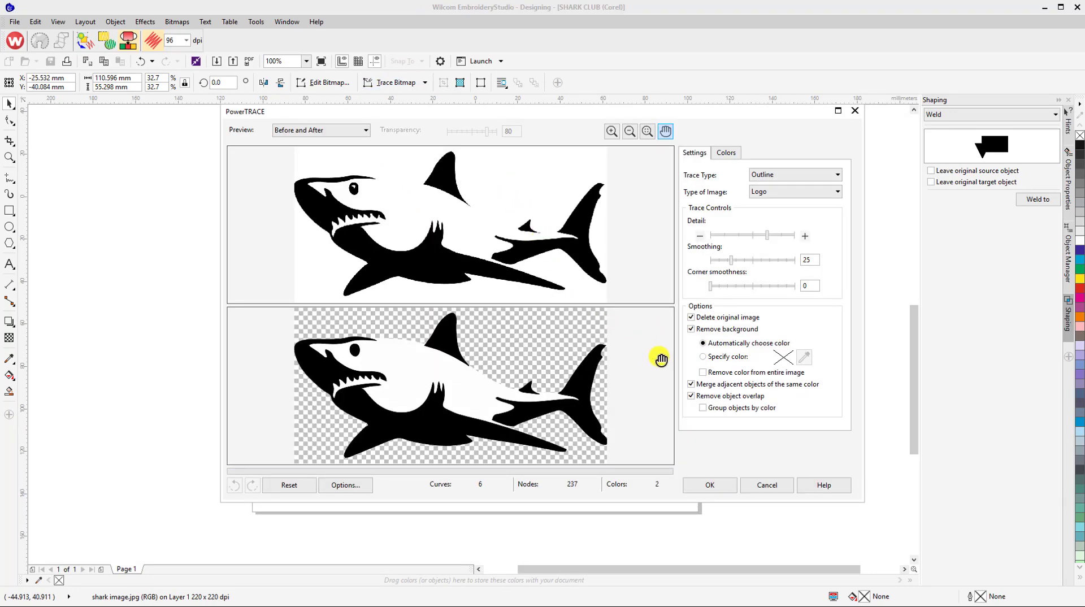
pyautogui.click(704, 358)
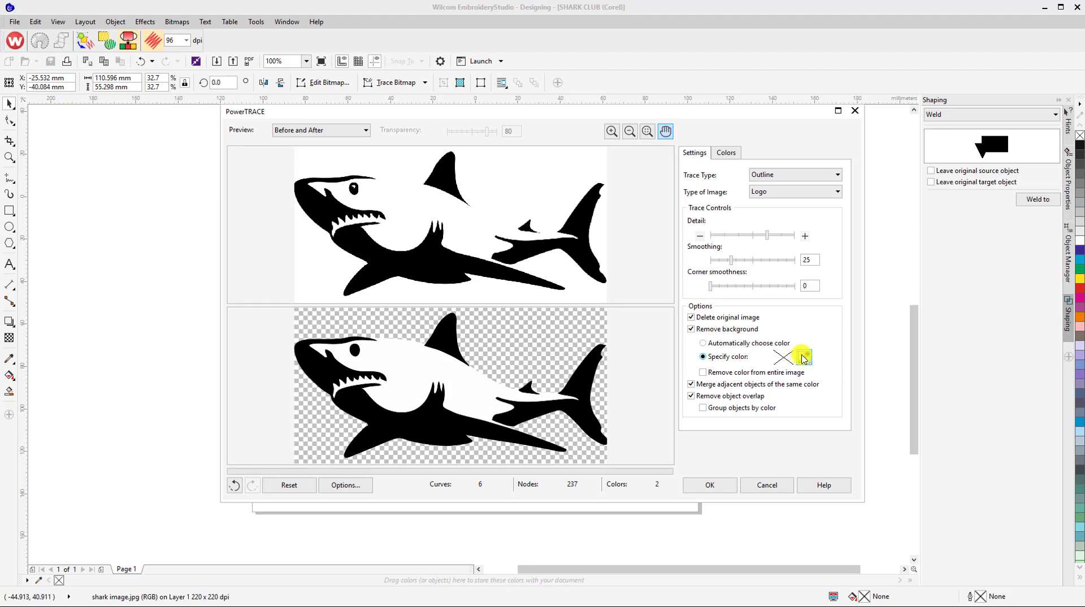
pyautogui.click(803, 357)
pyautogui.click(493, 380)
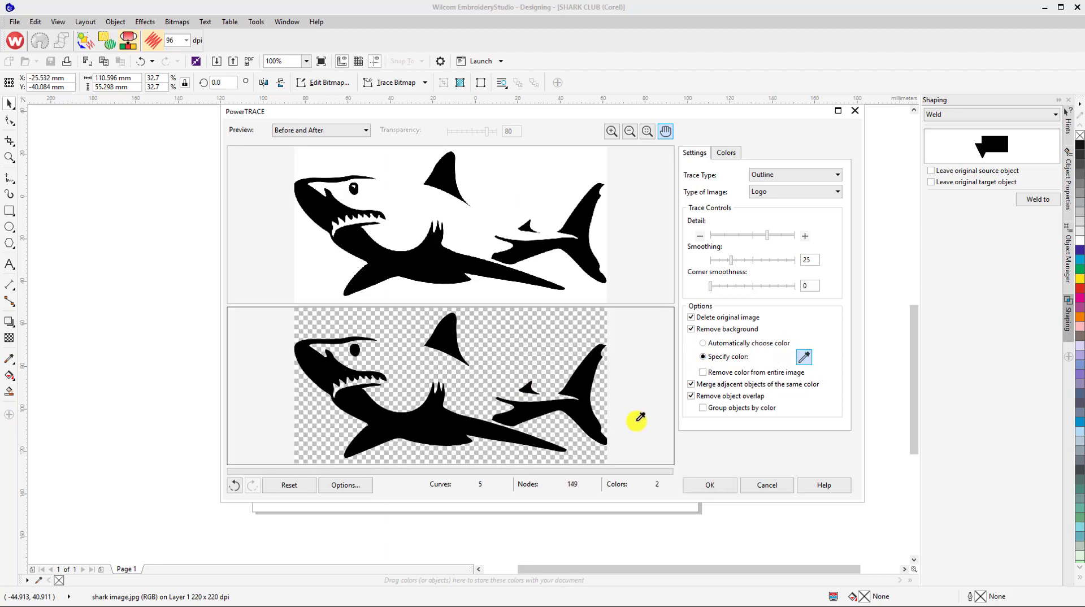
pyautogui.click(710, 491)
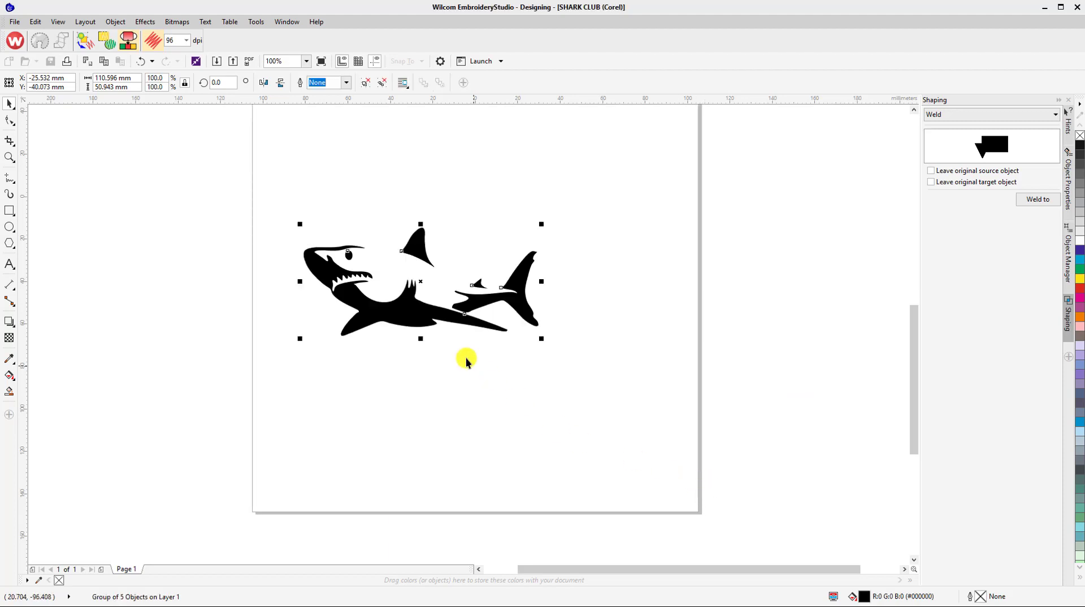
# Move the traced shark about 55 mm down the page and convert it to embroidery
pyautogui.moveTo(427, 310); pyautogui.dragTo(446, 428)
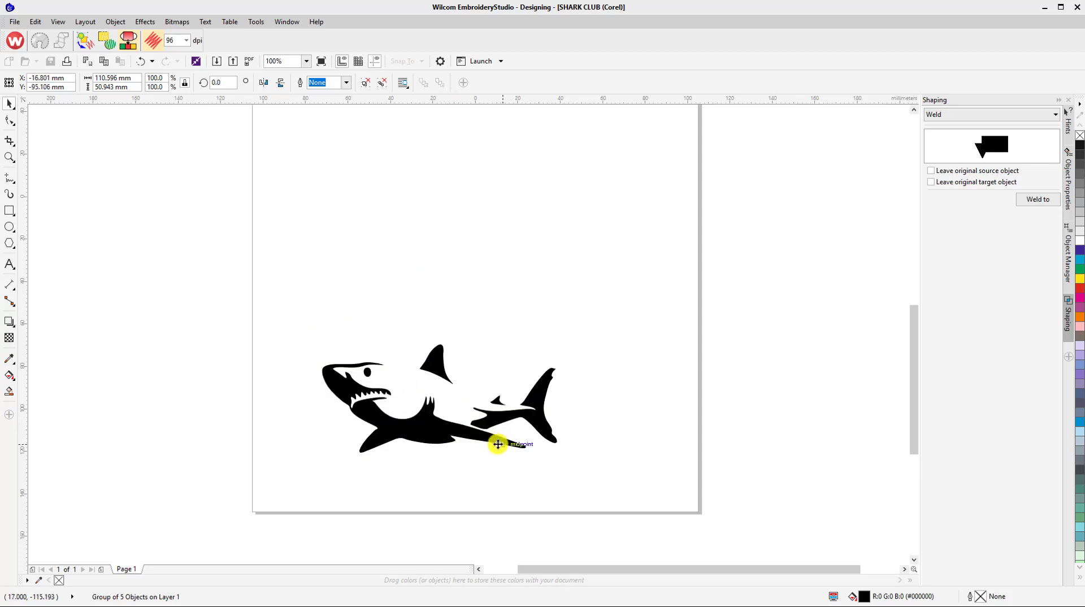
pyautogui.scroll(3, 458, 441)
pyautogui.scroll(-3, 458, 440)
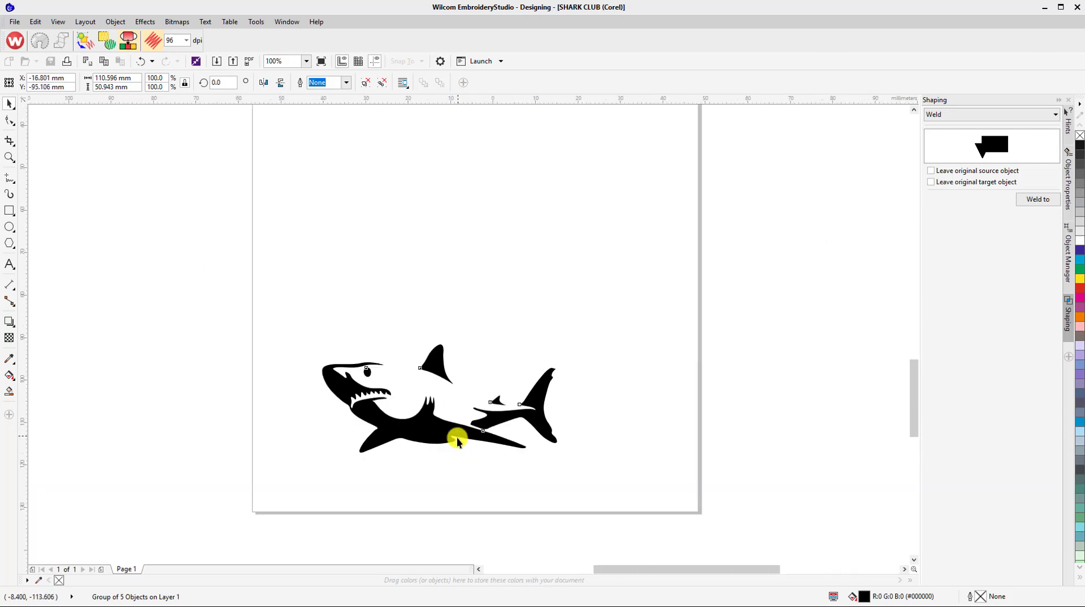
pyautogui.scroll(1, 449, 433)
pyautogui.click(86, 42)
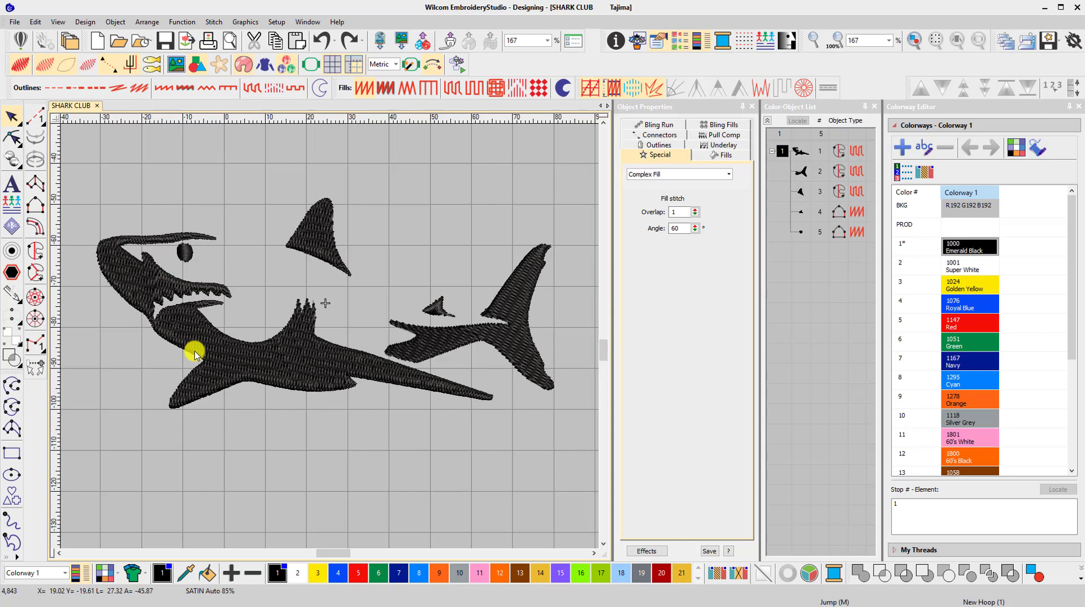
# Reshape the stitch angles to about 33° for the shark's main body and about 29° for the large dorsal fin
pyautogui.click(195, 355)
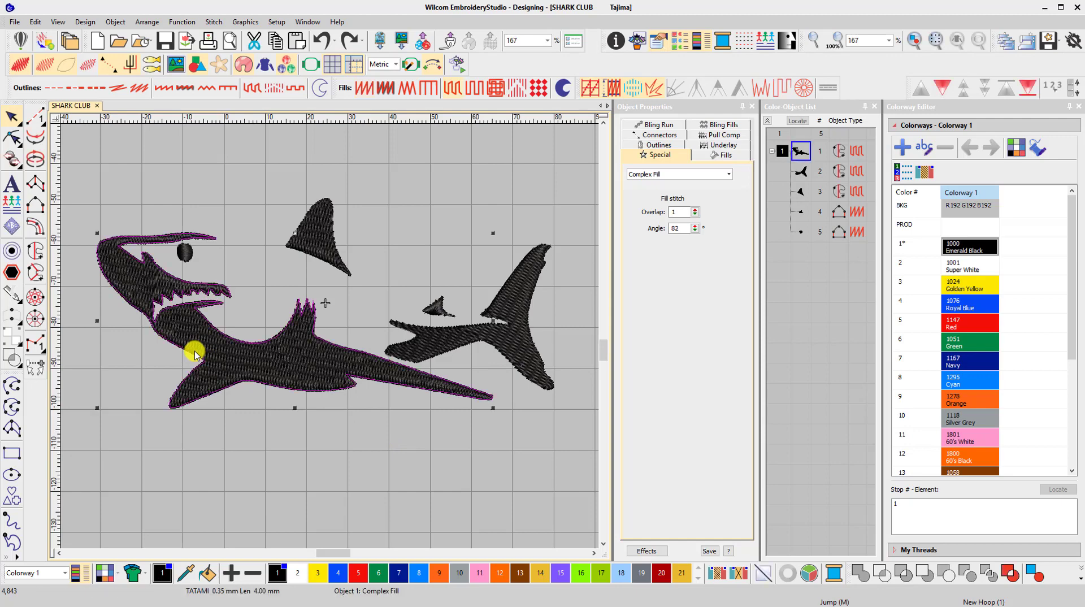
pyautogui.press('h')
pyautogui.moveTo(258, 295); pyautogui.dragTo(382, 353)
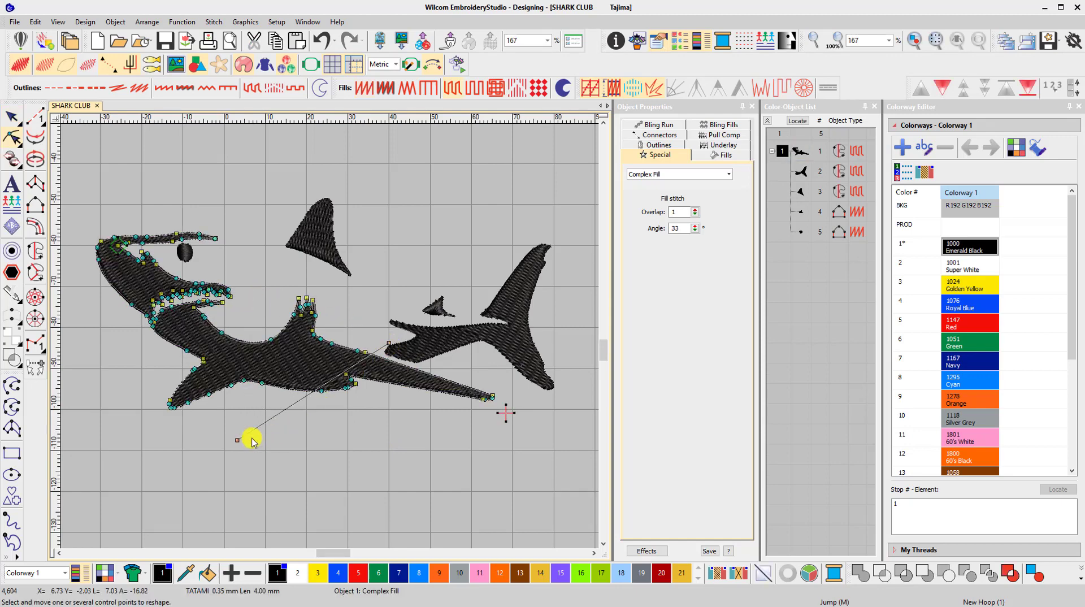
pyautogui.click(335, 240)
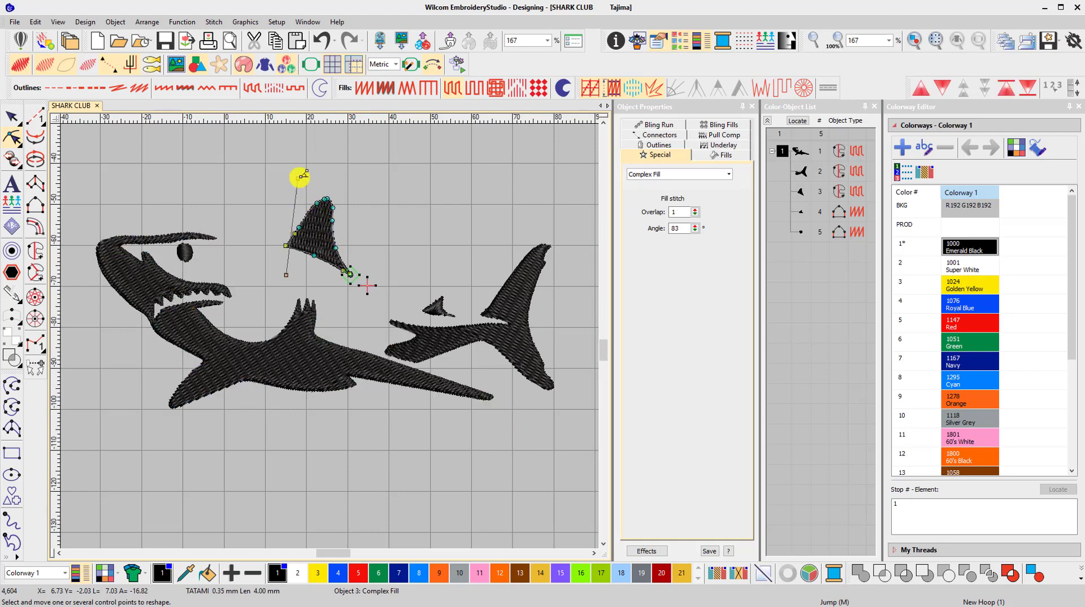
pyautogui.moveTo(303, 174); pyautogui.dragTo(388, 218)
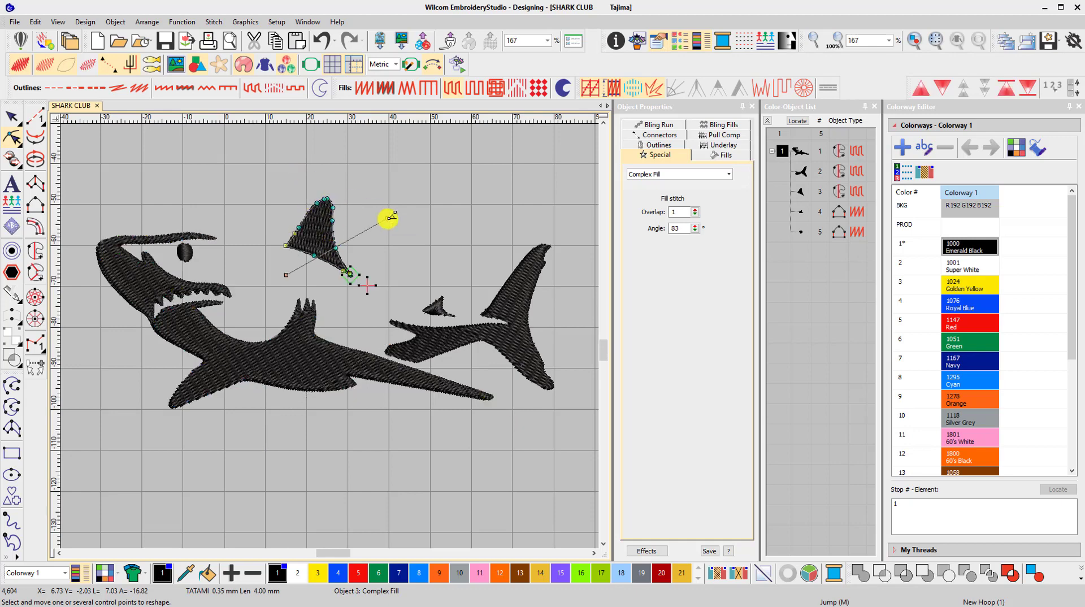
# Group all five shark objects and move the group about 30 mm to the right
pyautogui.click(19, 117)
pyautogui.moveTo(74, 156); pyautogui.dragTo(460, 409)
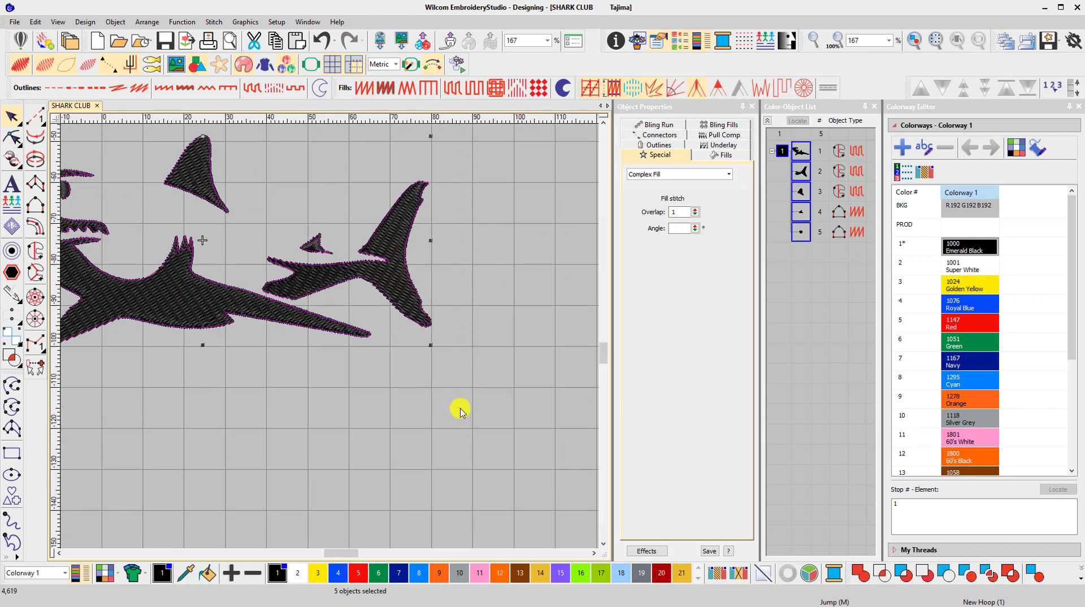
pyautogui.click(146, 22)
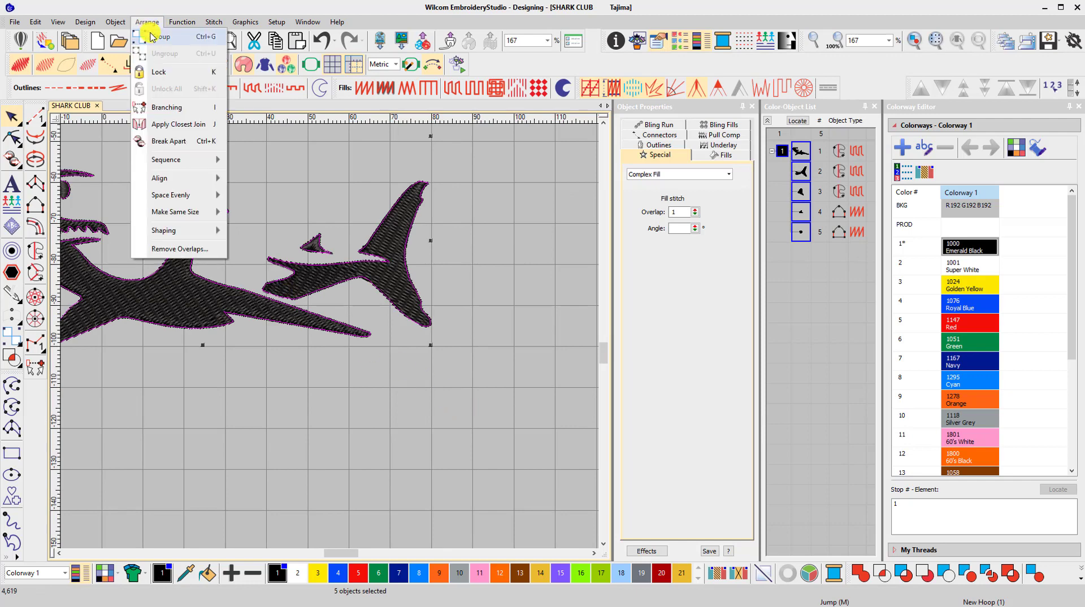
pyautogui.click(153, 36)
pyautogui.moveTo(148, 293); pyautogui.dragTo(272, 297)
pyautogui.click(240, 420)
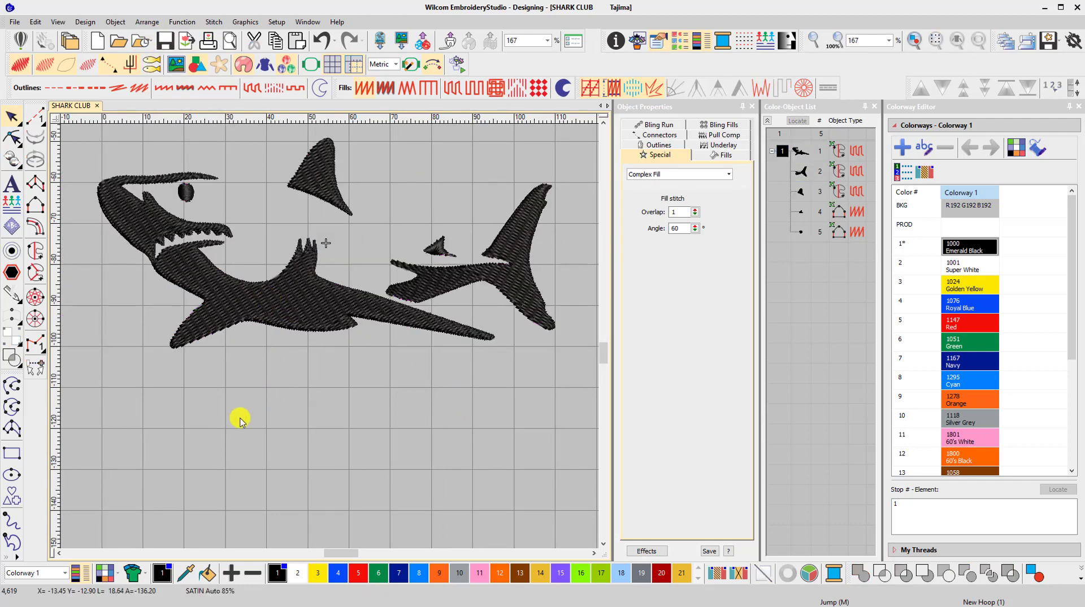
# Create SHARKS lettering in the College font, 6.50 mm high, on a straight horizontal Any Shape baseline below the shark
pyautogui.click(12, 184)
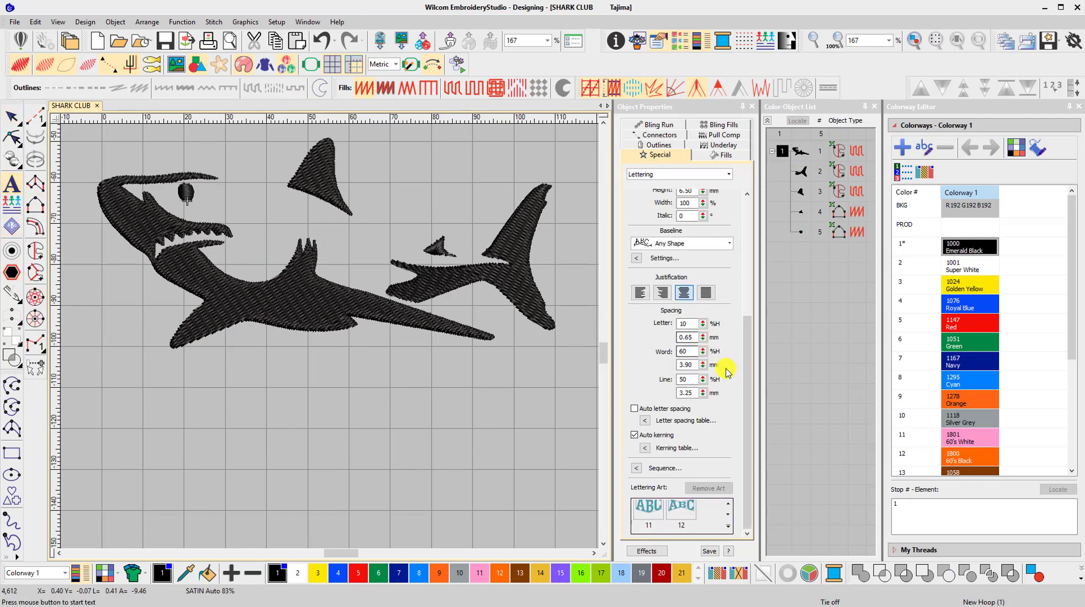
pyautogui.moveTo(747, 350); pyautogui.dragTo(755, 211)
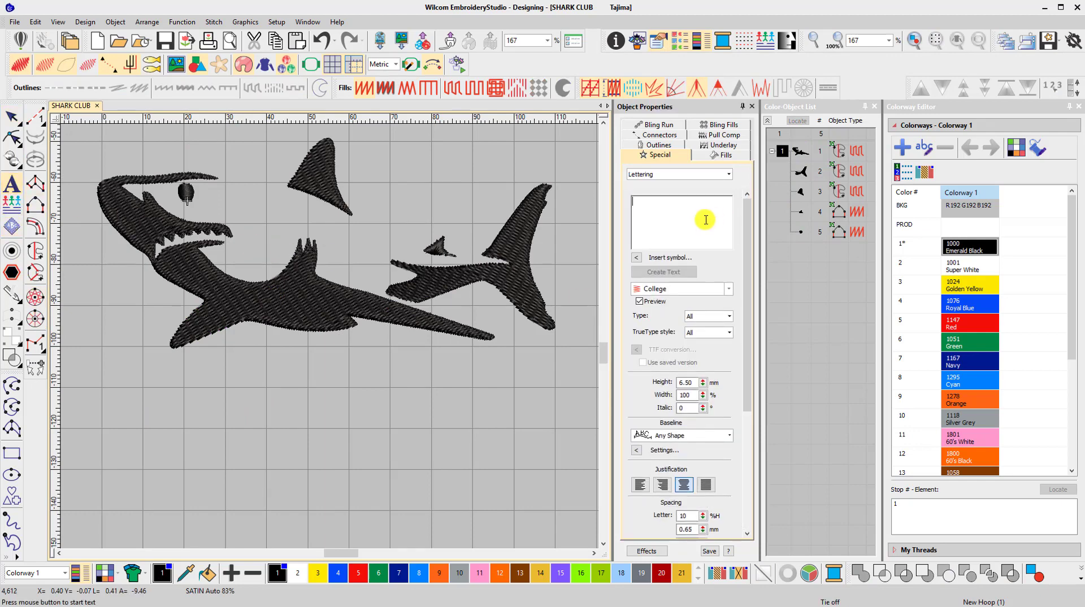
pyautogui.write('SHARKS')
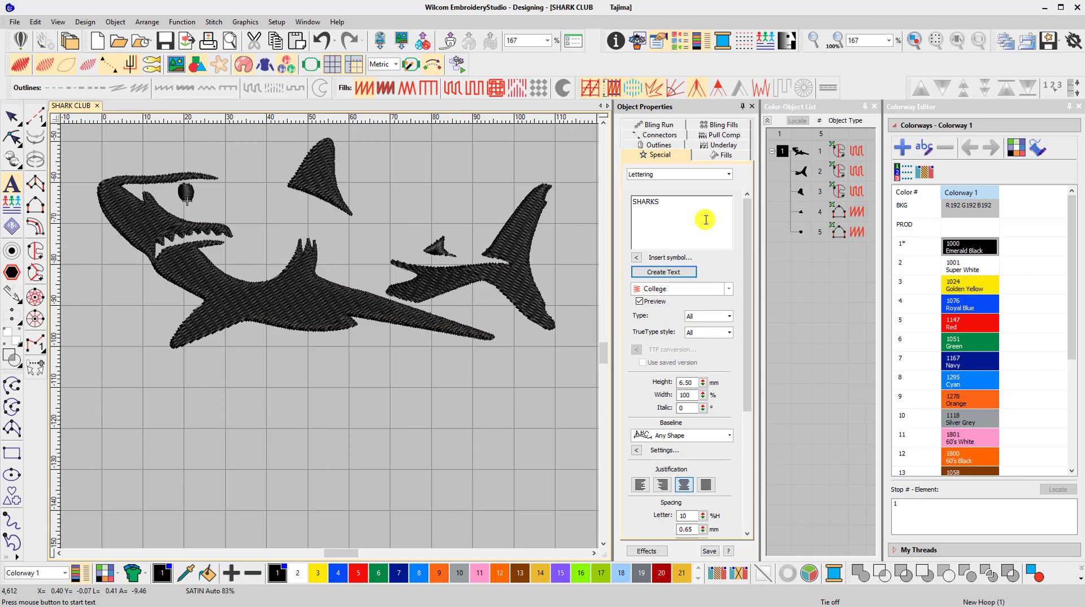
pyautogui.click(682, 271)
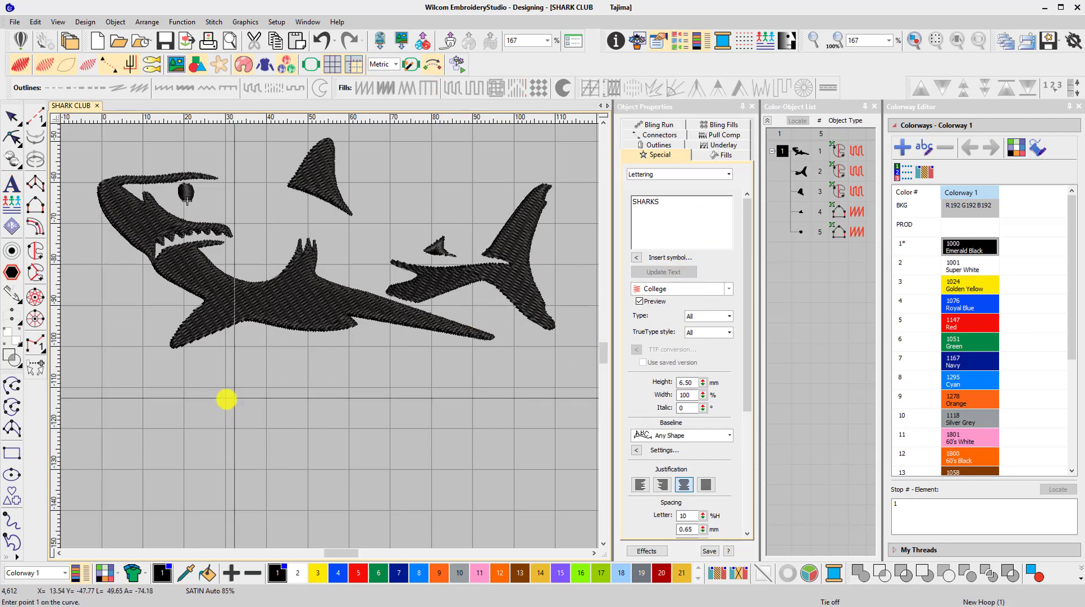
pyautogui.click(139, 452)
pyautogui.click(537, 451)
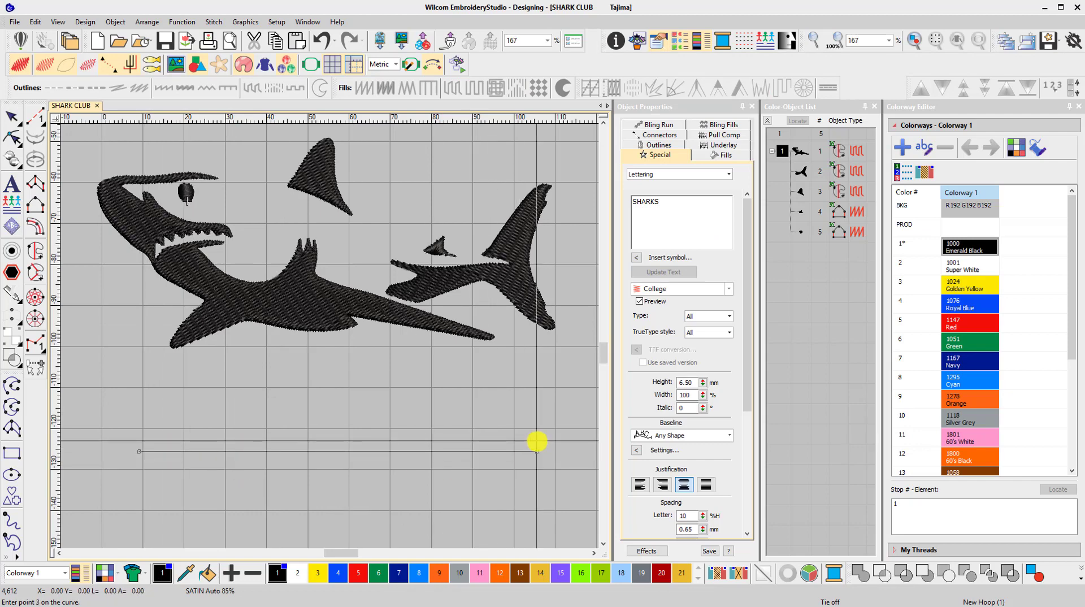
pyautogui.press('Return')
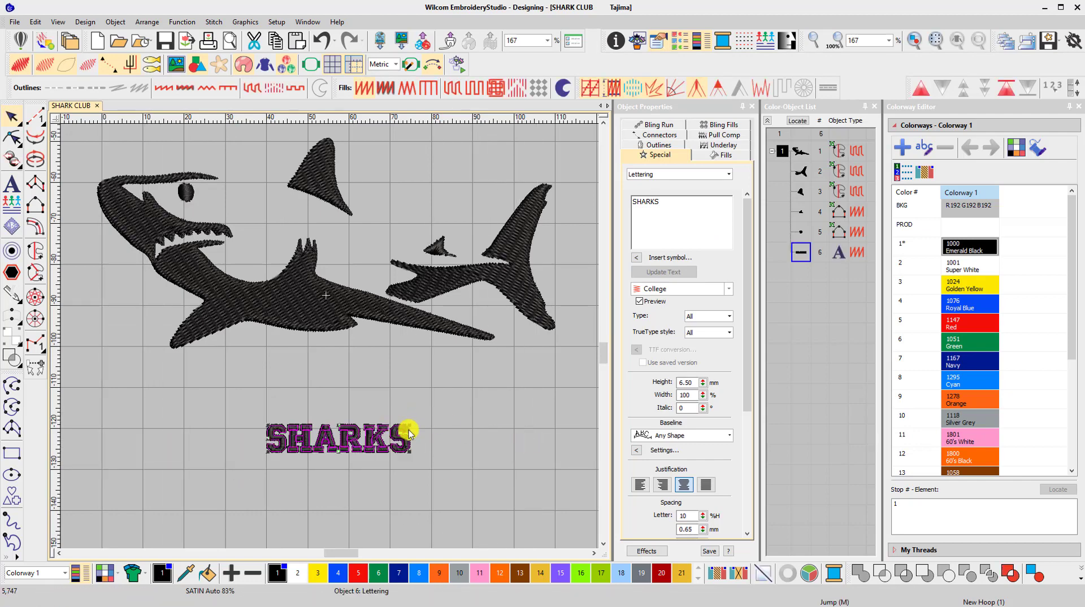
# Enlarge the SHARKS lettering to about 17.13 mm high and set its letter spacing to 18% of height
pyautogui.moveTo(409, 425); pyautogui.dragTo(523, 383)
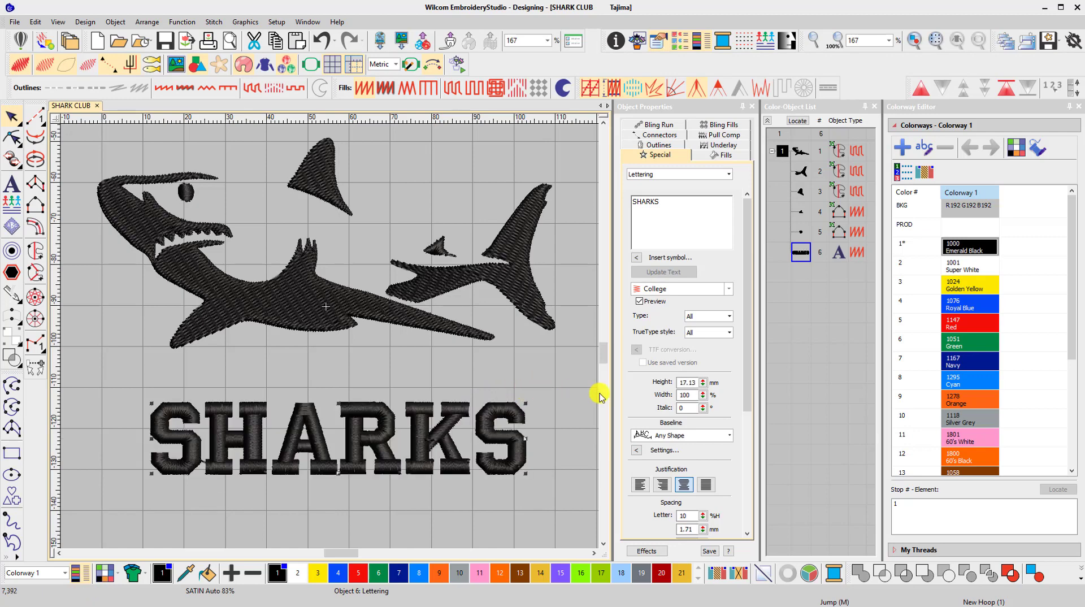
pyautogui.moveTo(744, 396); pyautogui.dragTo(754, 504)
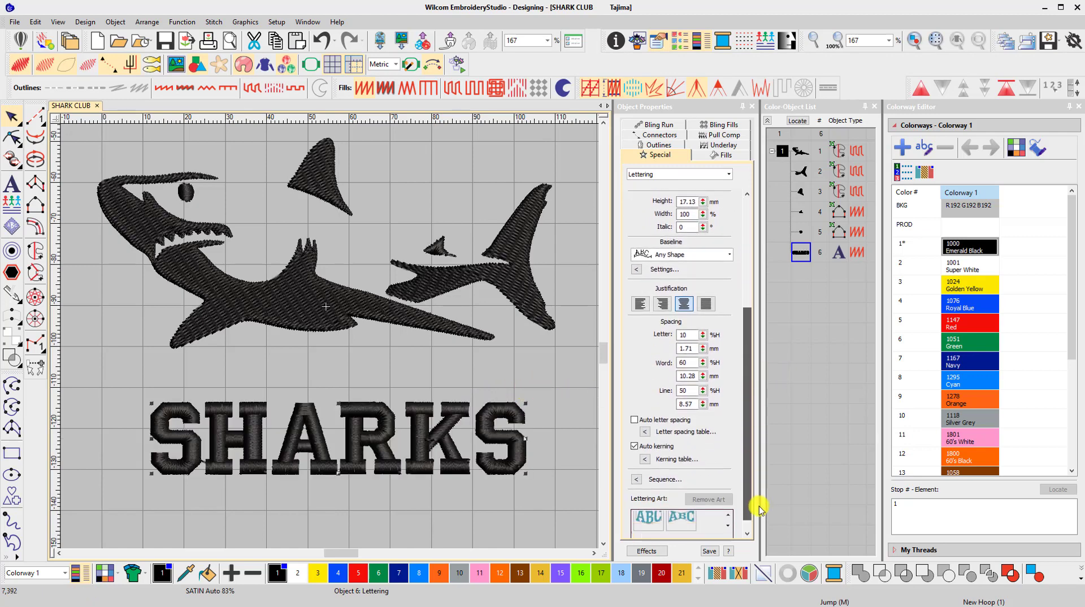
pyautogui.moveTo(706, 329); pyautogui.dragTo(653, 318)
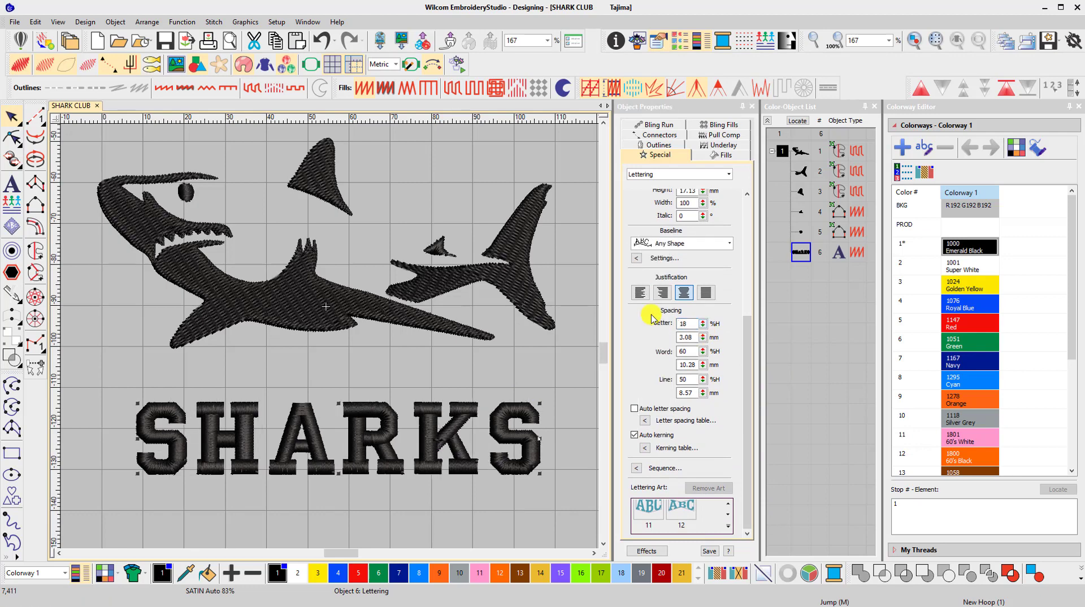
# Apply Lettering Art shape 12 to the SHARKS text
pyautogui.click(728, 527)
pyautogui.scroll(-2, 803, 540)
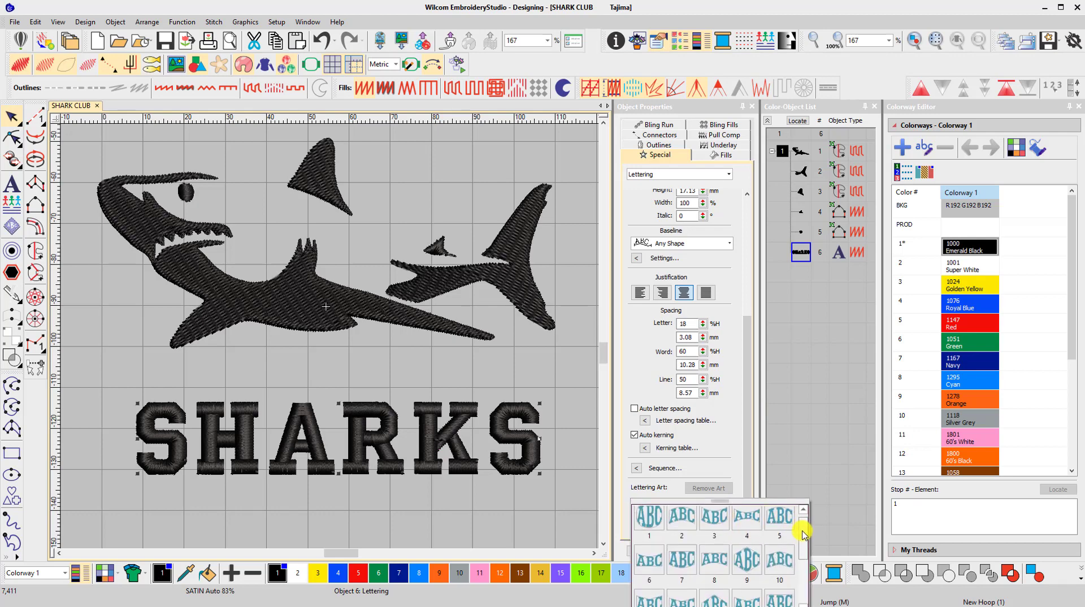
pyautogui.scroll(-2, 802, 540)
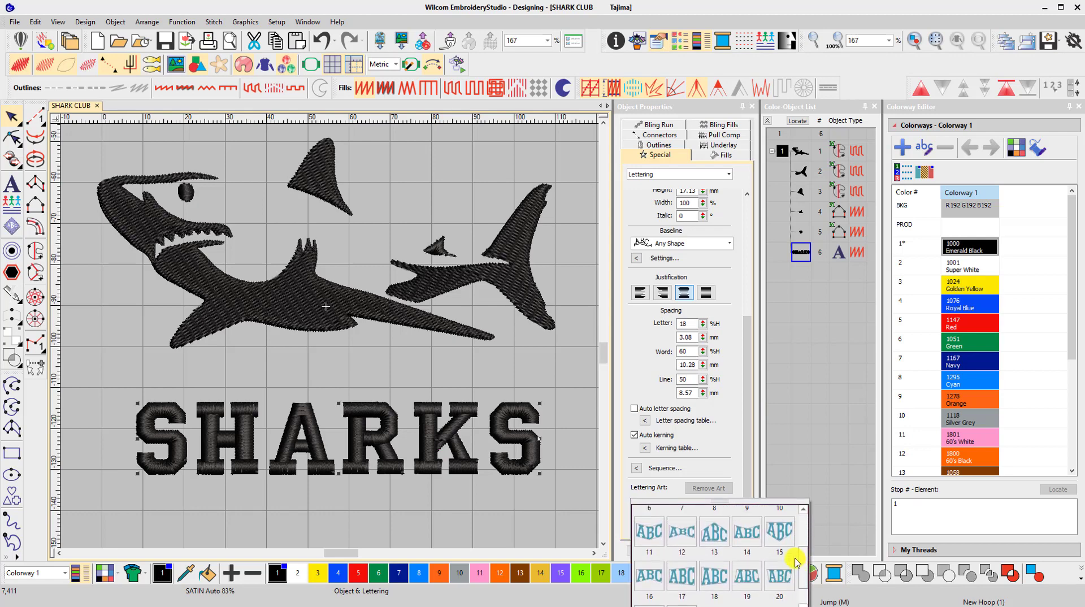
pyautogui.click(694, 538)
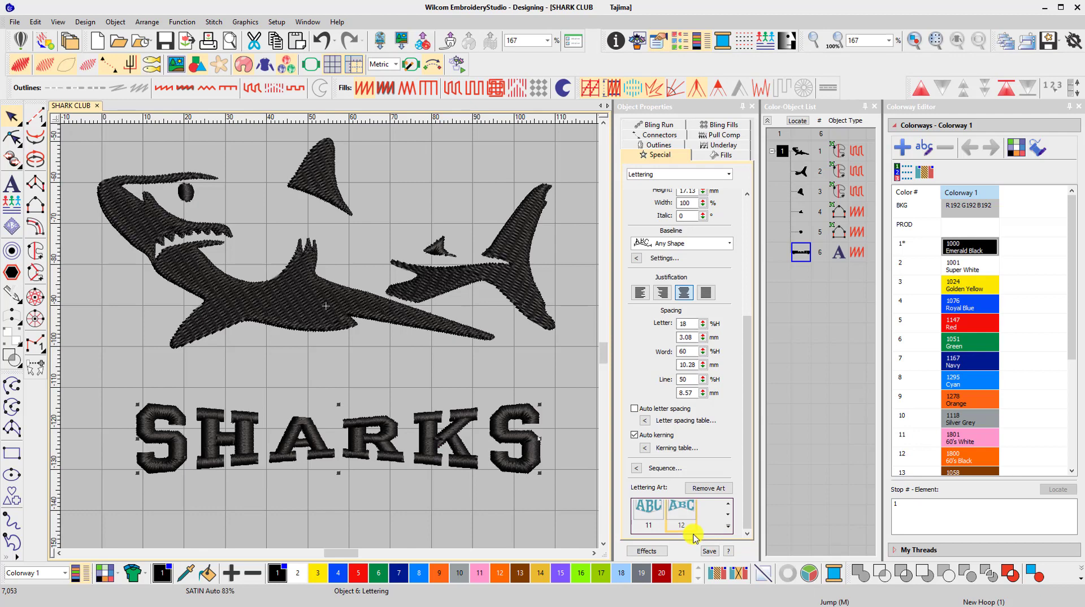
# Add one Satin Column C offset outline around the SHARKS lettering, without offsets for holes
pyautogui.click(11, 251)
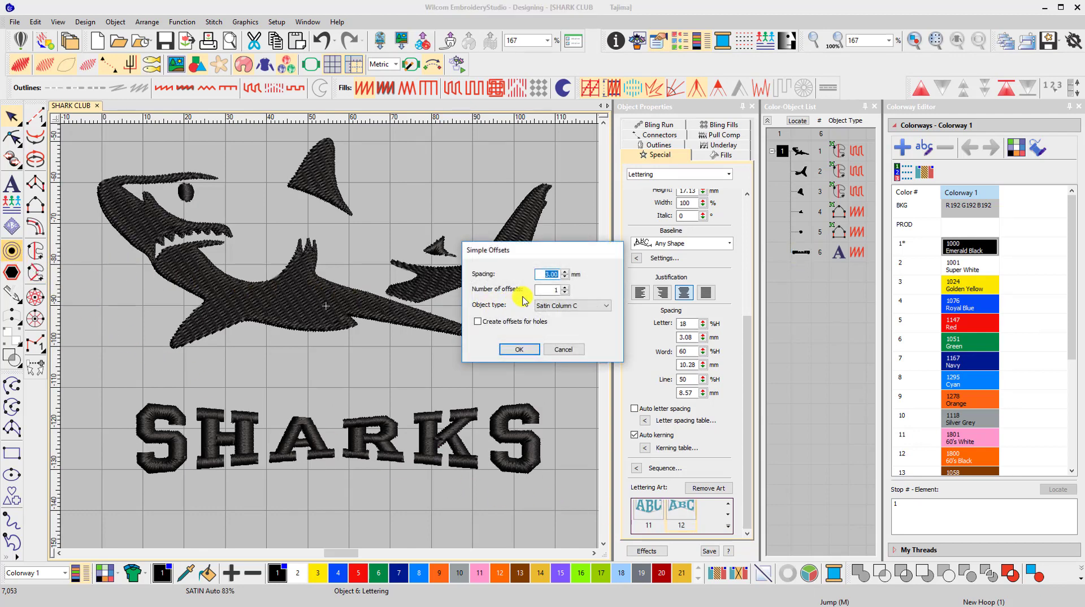
pyautogui.click(519, 349)
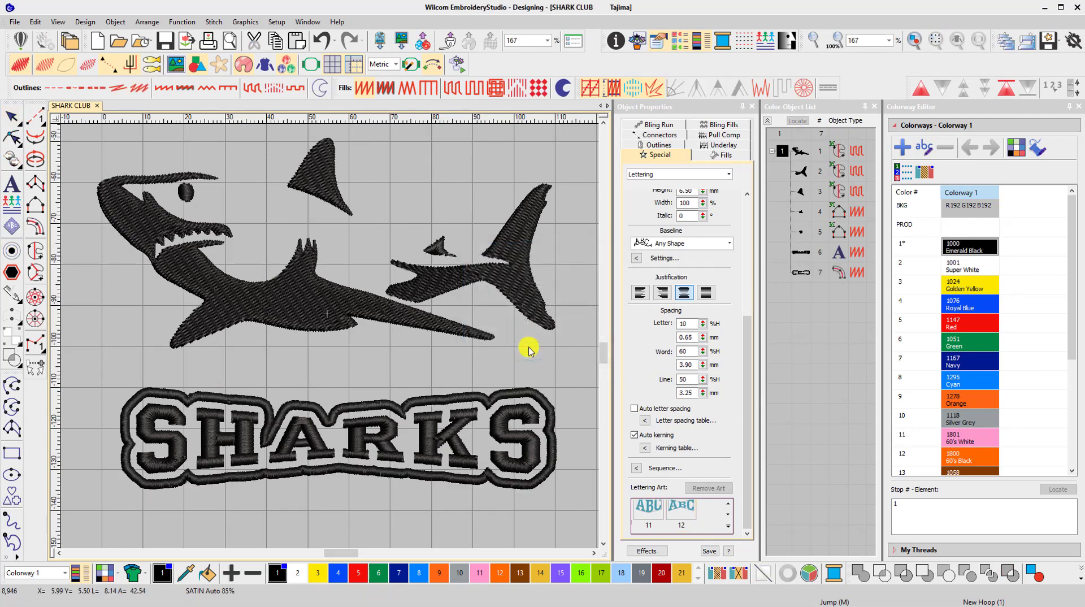
# Set the column width of the satin border around the SHARKS lettering to 1.30 mm
pyautogui.click(519, 390)
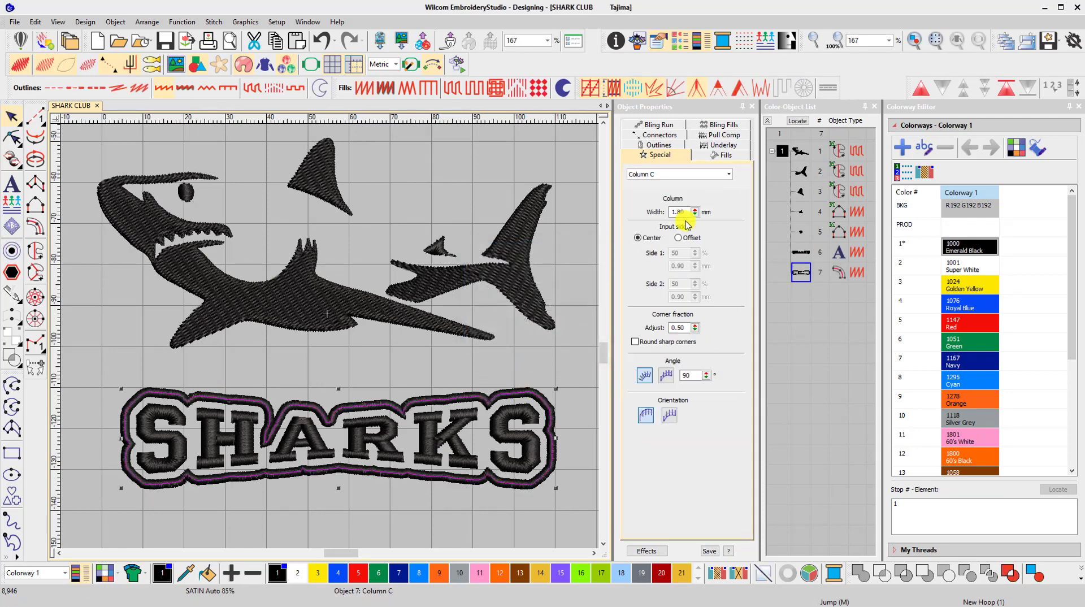
pyautogui.moveTo(697, 215); pyautogui.dragTo(641, 286)
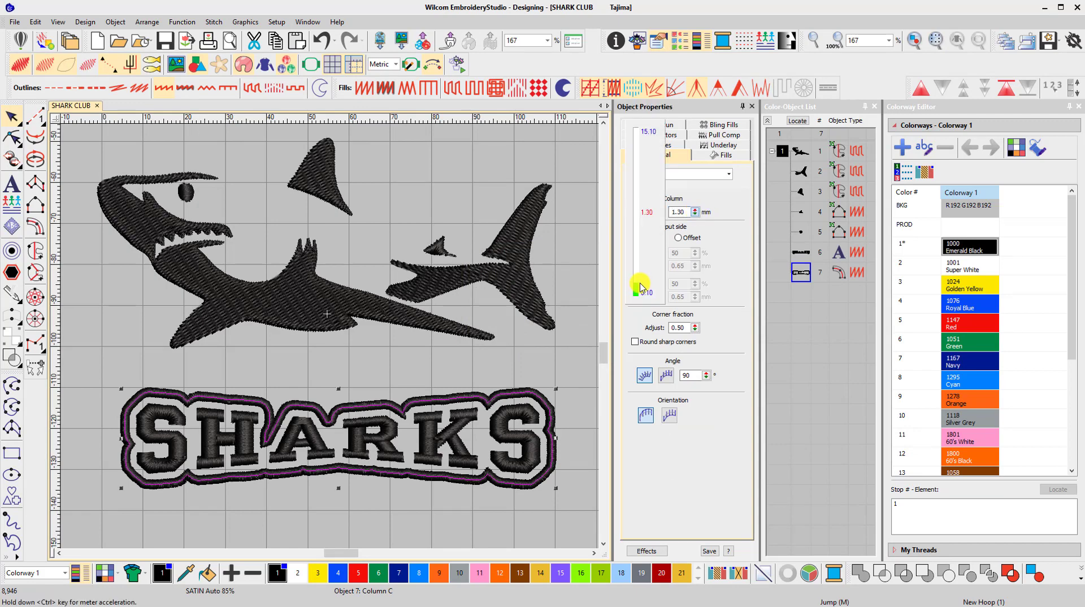
pyautogui.moveTo(640, 287); pyautogui.dragTo(640, 286)
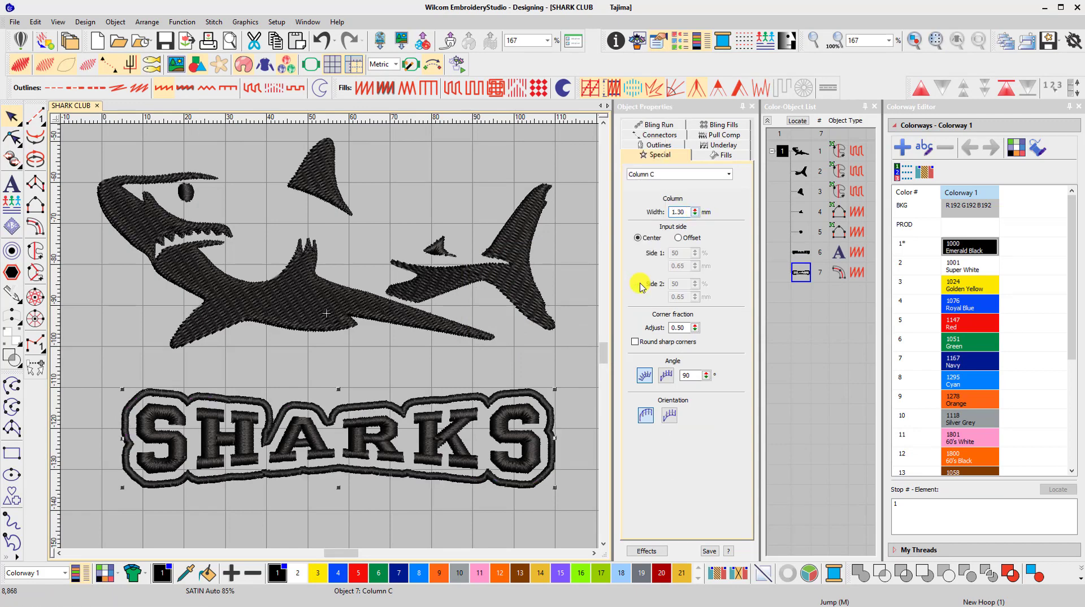
# Duplicate the satin border around SHARKS and recolor the copy with color 8, Cyan
pyautogui.rightClick(546, 403)
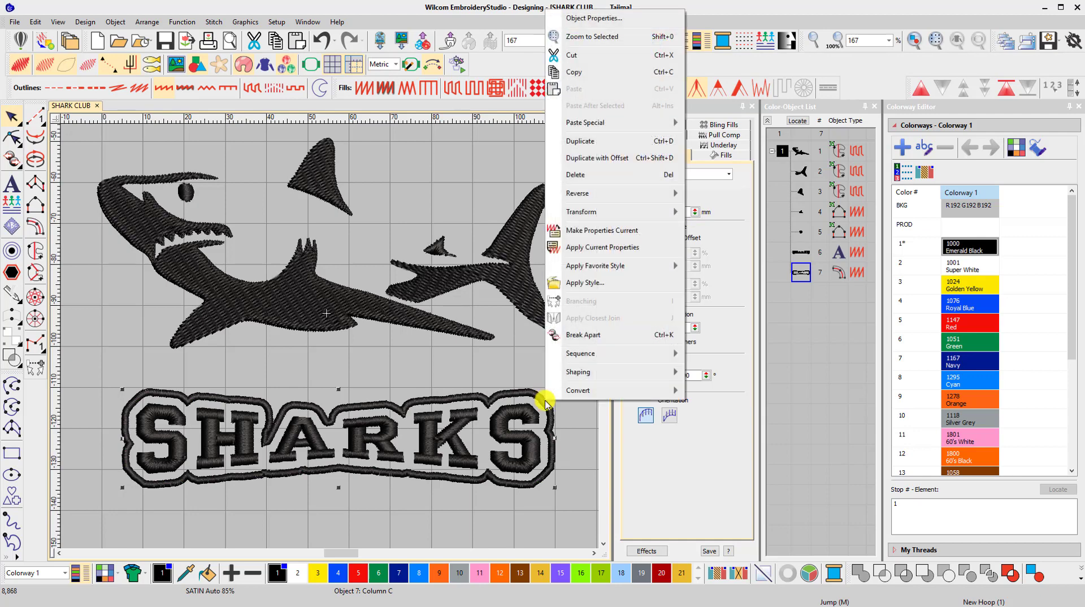
pyautogui.click(565, 142)
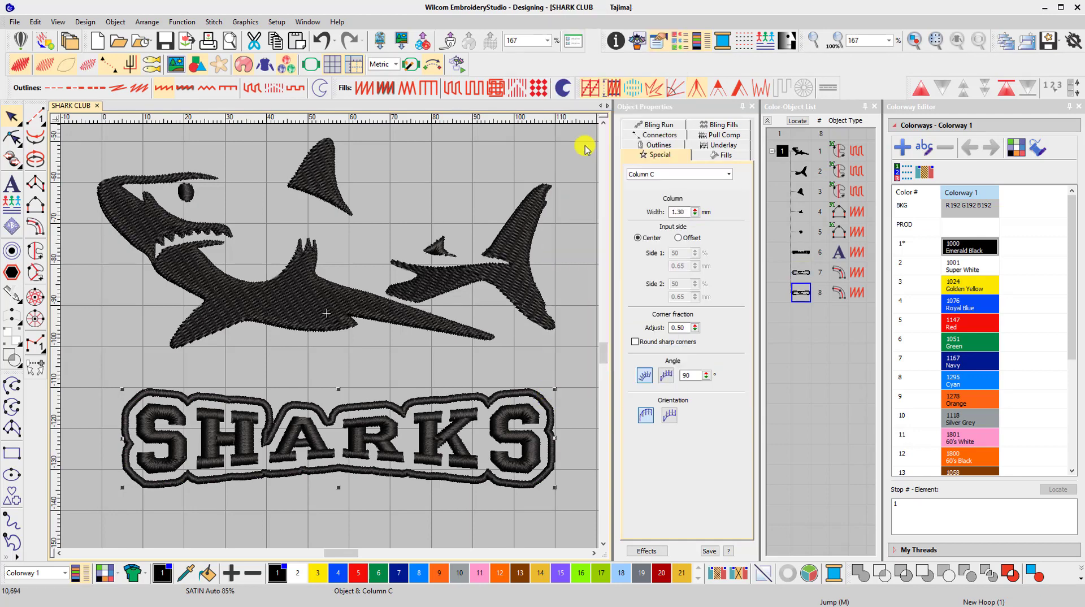
pyautogui.click(421, 572)
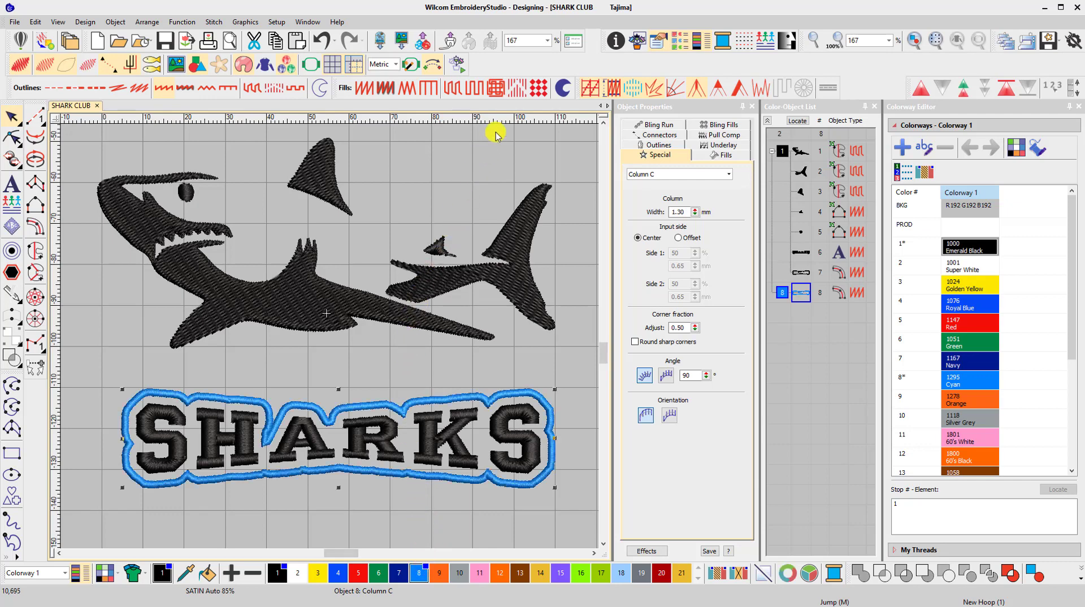
# Convert the cyan duplicate to a Program Split fill with the WAVE3 pattern and sequence it before the SHARKS lettering
pyautogui.click(526, 88)
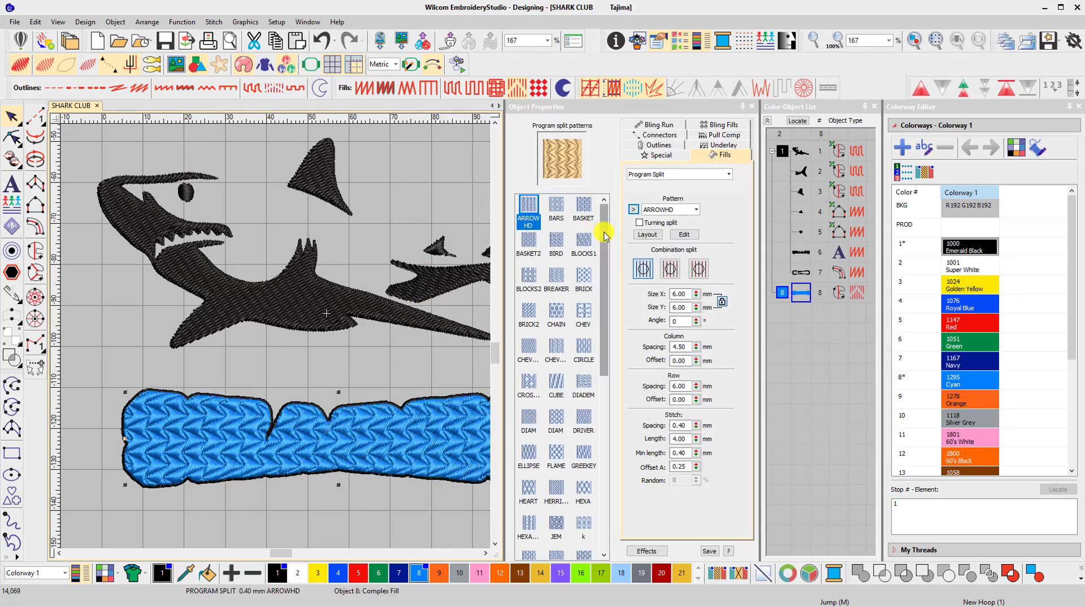
pyautogui.moveTo(603, 240); pyautogui.dragTo(604, 440)
pyautogui.click(584, 472)
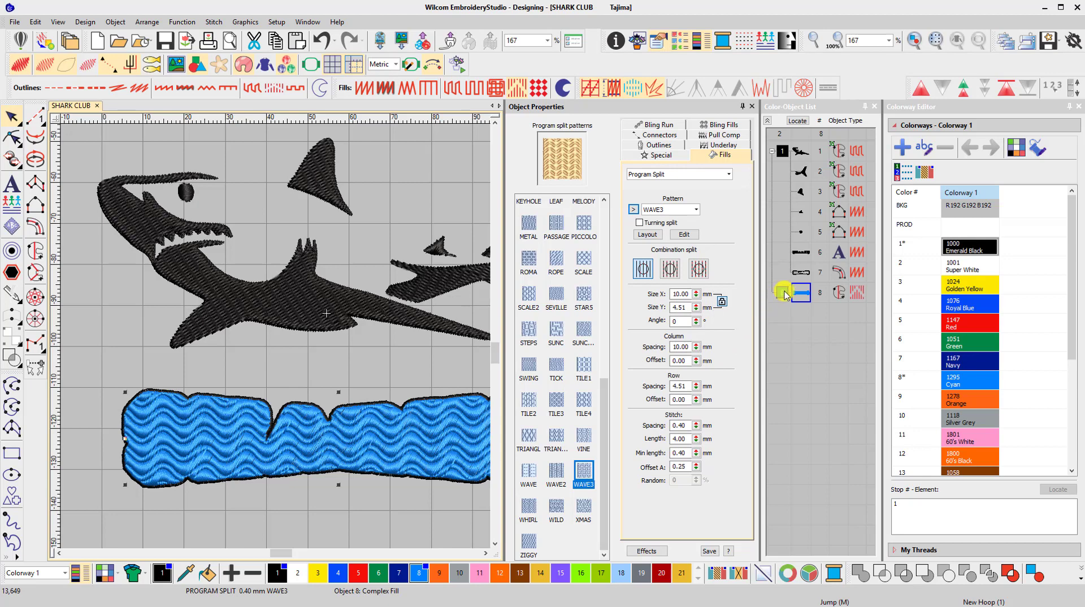
pyautogui.moveTo(784, 294); pyautogui.dragTo(803, 280)
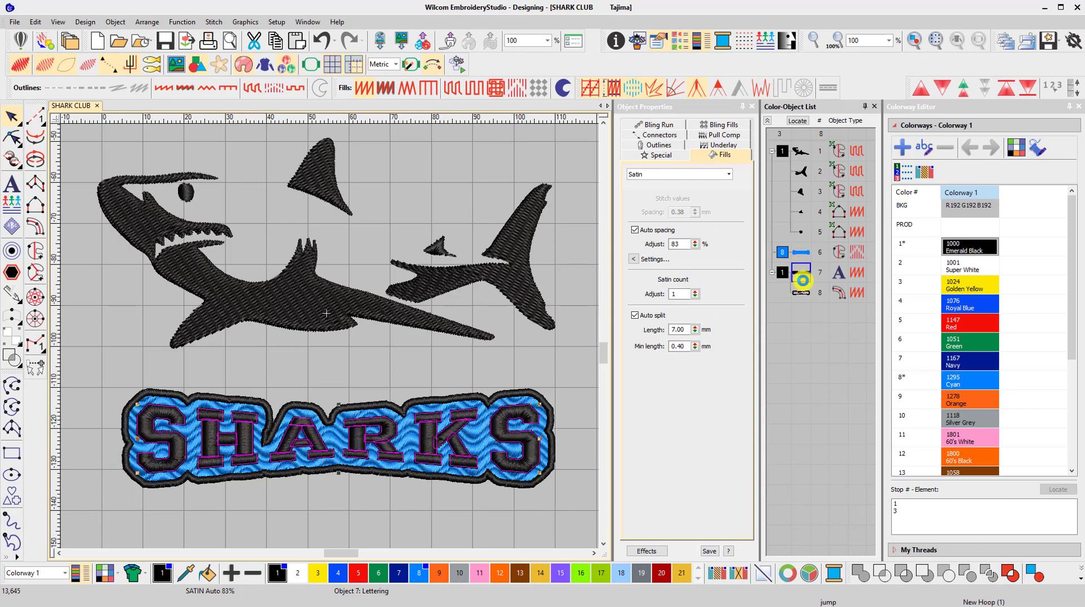
pyautogui.click(552, 499)
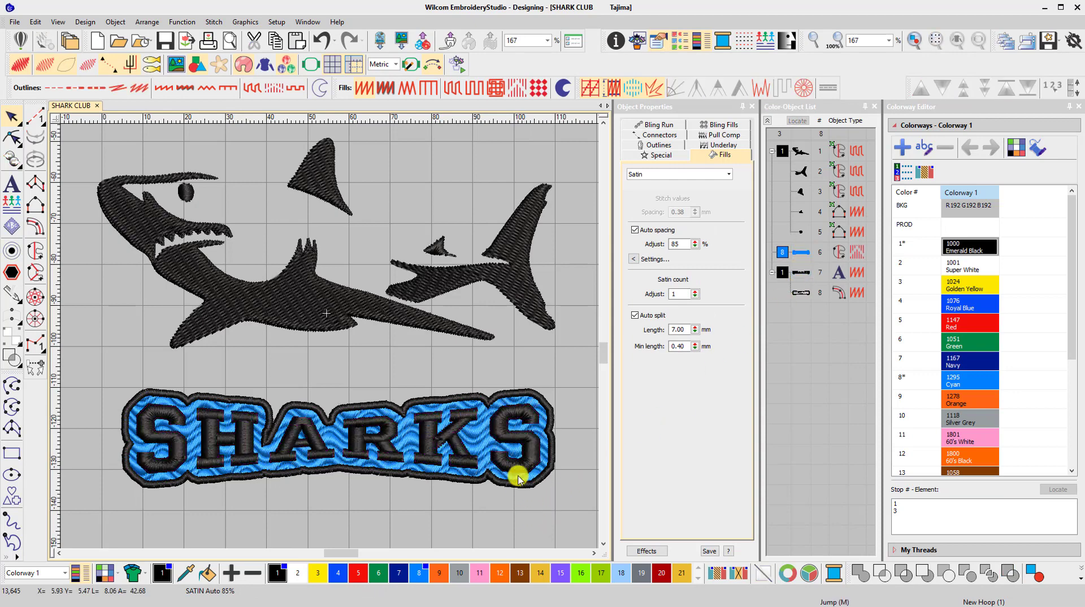
# Set the pull compensation of the SHARKS lettering to 0.28 mm
pyautogui.click(515, 444)
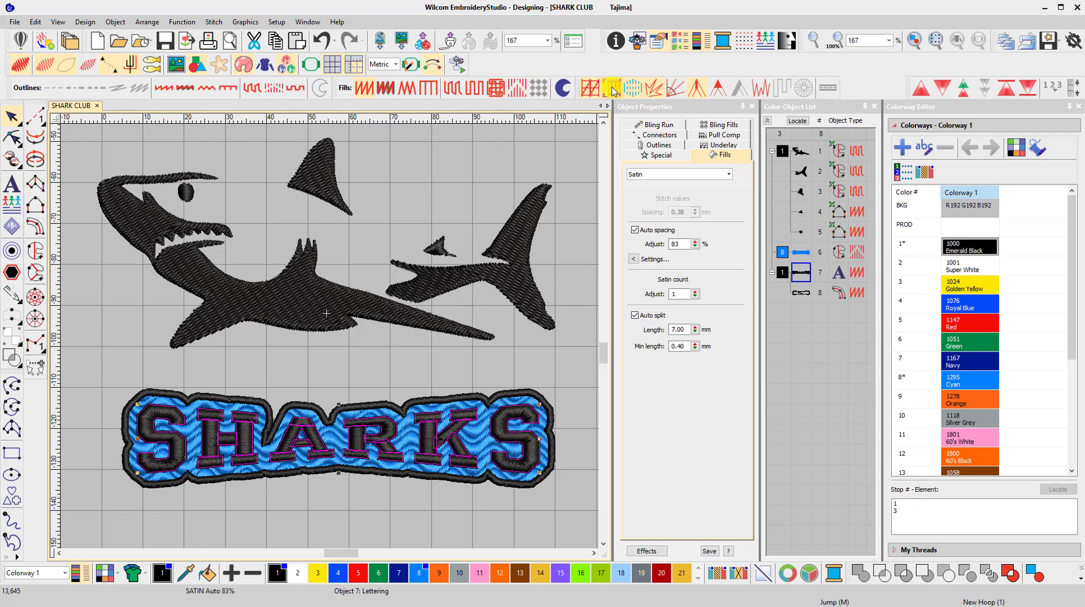
pyautogui.click(659, 146)
pyautogui.moveTo(694, 193); pyautogui.dragTo(647, 187)
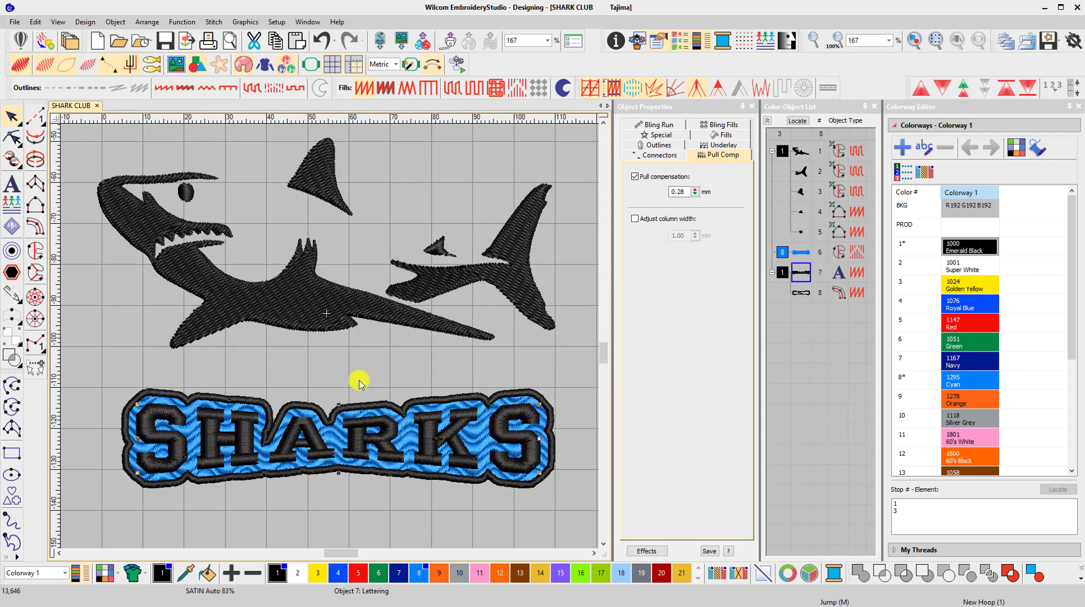
# Create one Triple Run offset around the SHARKS lettering with 0.00 mm spacing, including offsets for holes
pyautogui.click(16, 258)
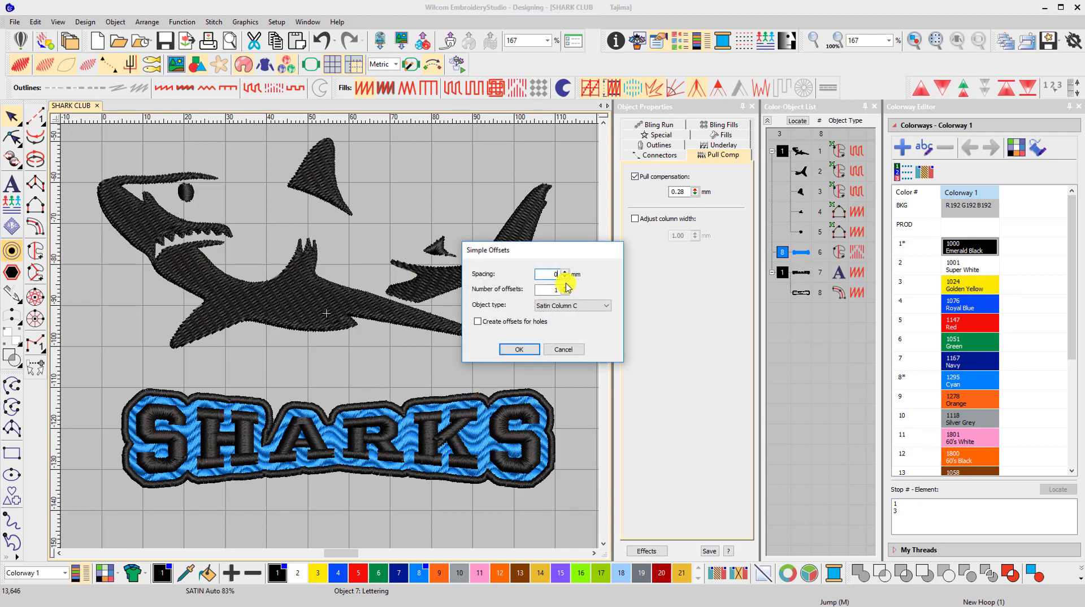
pyautogui.write('0')
pyautogui.click(557, 305)
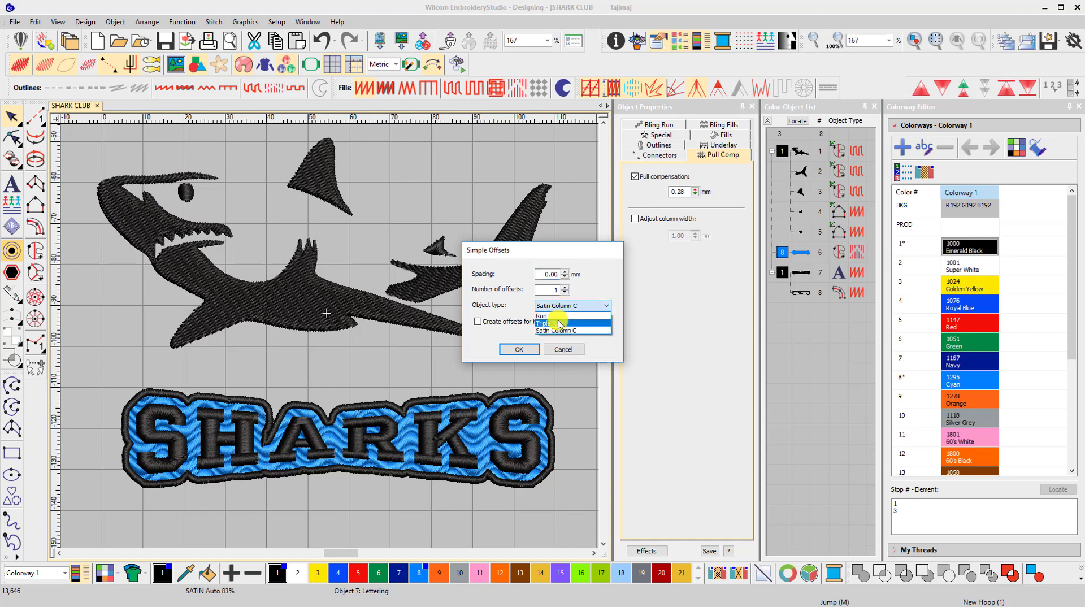
pyautogui.click(560, 323)
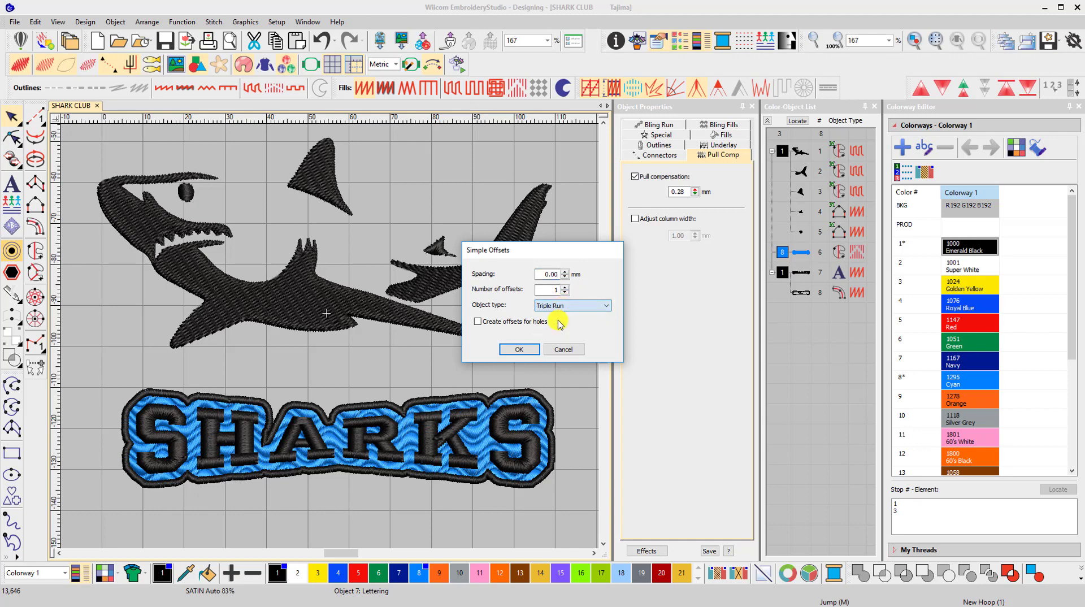
pyautogui.click(514, 349)
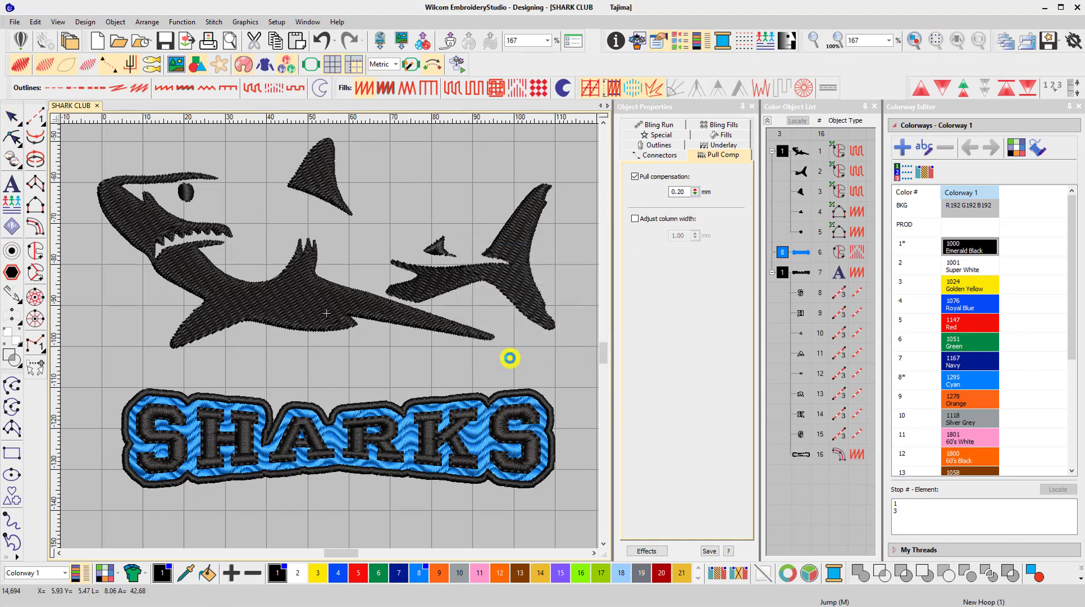
# Recolor all the Triple Run outlines of the letters with color 2, Super White
pyautogui.click(800, 292)
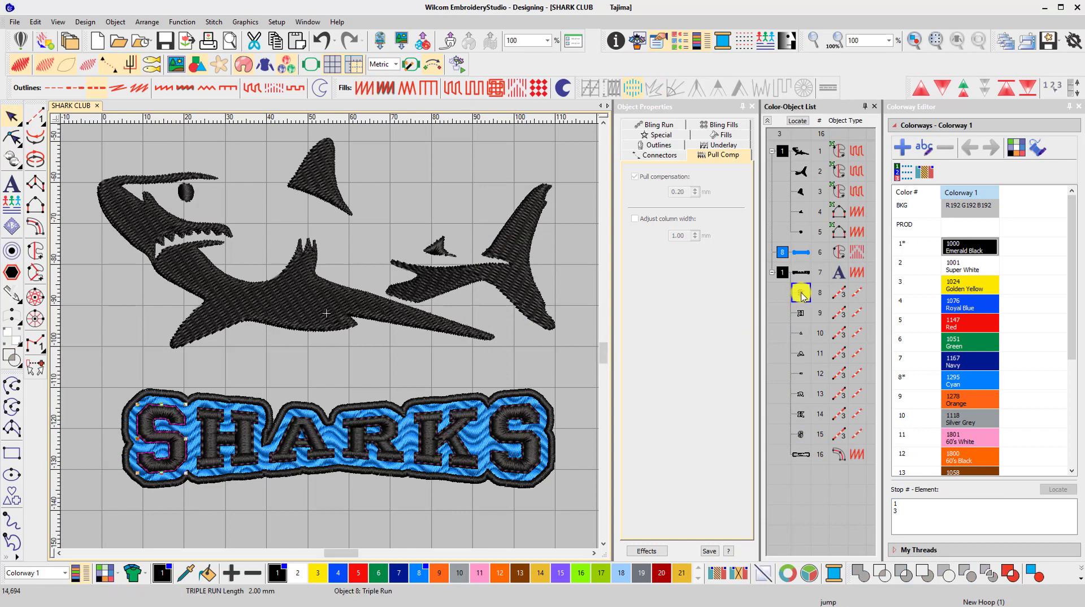
pyautogui.keyDown('shift'); pyautogui.click(800, 434); pyautogui.keyUp('shift')
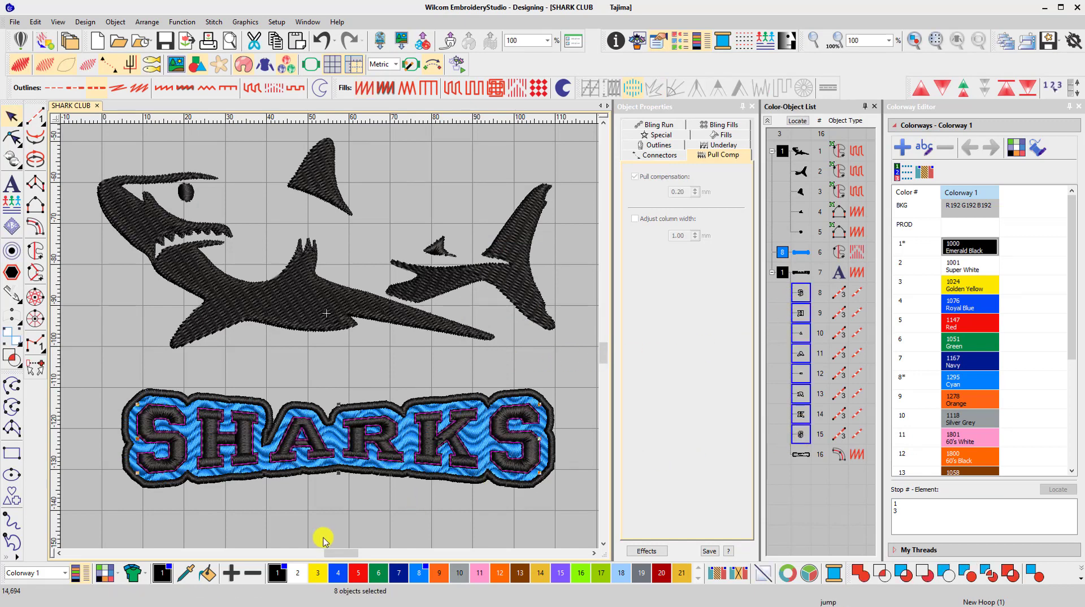
pyautogui.click(303, 574)
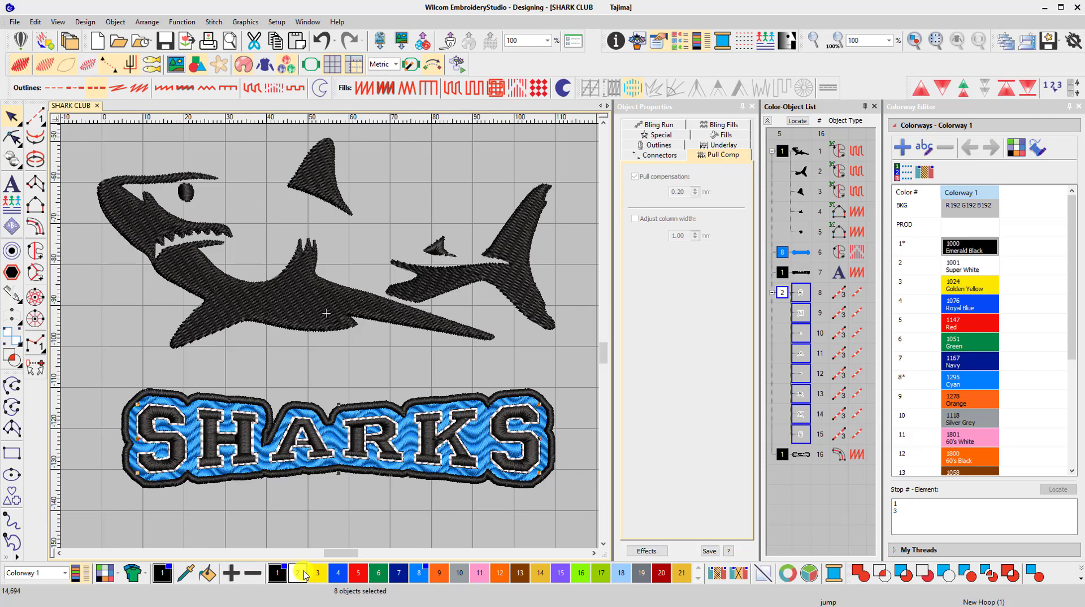
pyautogui.click(324, 509)
# Move the shark group down to overlap the top of the SHARKS border and sequence it last in the stitching order
pyautogui.moveTo(301, 300); pyautogui.dragTo(322, 349)
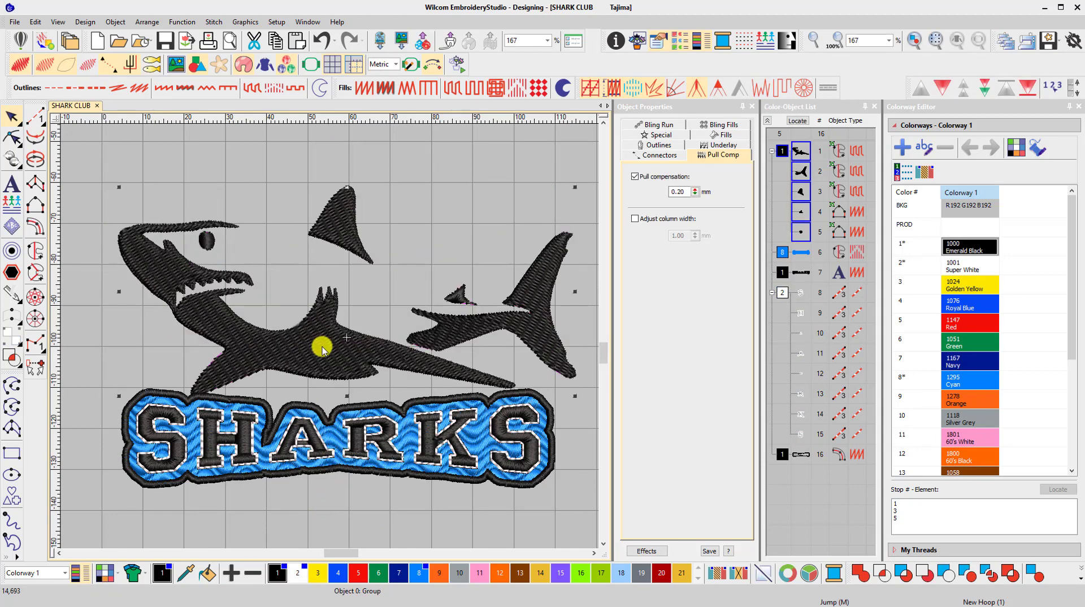
pyautogui.moveTo(782, 154); pyautogui.dragTo(780, 480)
pyautogui.moveTo(455, 322)
pyautogui.mouseDown()
pyautogui.moveTo(455, 346)
pyautogui.moveTo(446, 342)
pyautogui.mouseUp()
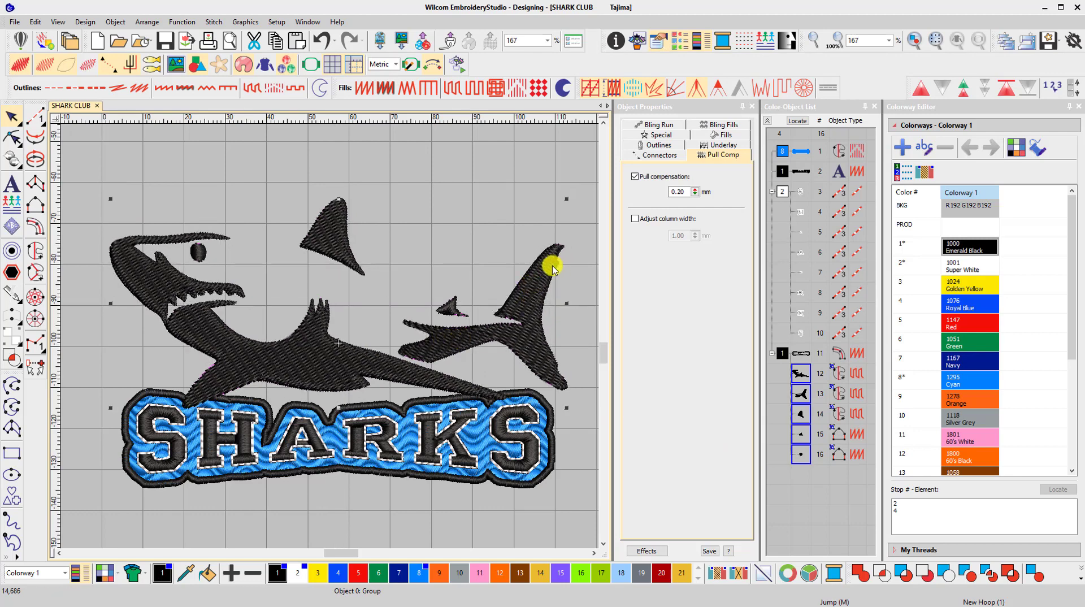
# Rotate the shark group slightly clockwise so its tail sits lower over the lettering border
pyautogui.moveTo(567, 201); pyautogui.dragTo(571, 212)
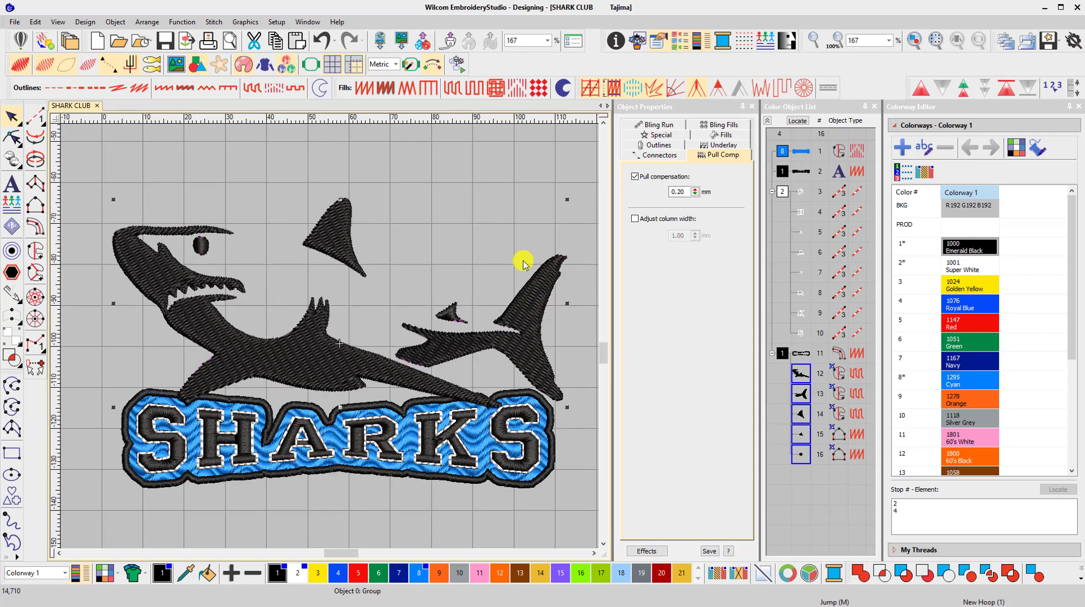
pyautogui.click(505, 188)
pyautogui.hotkey('shift', 'z')
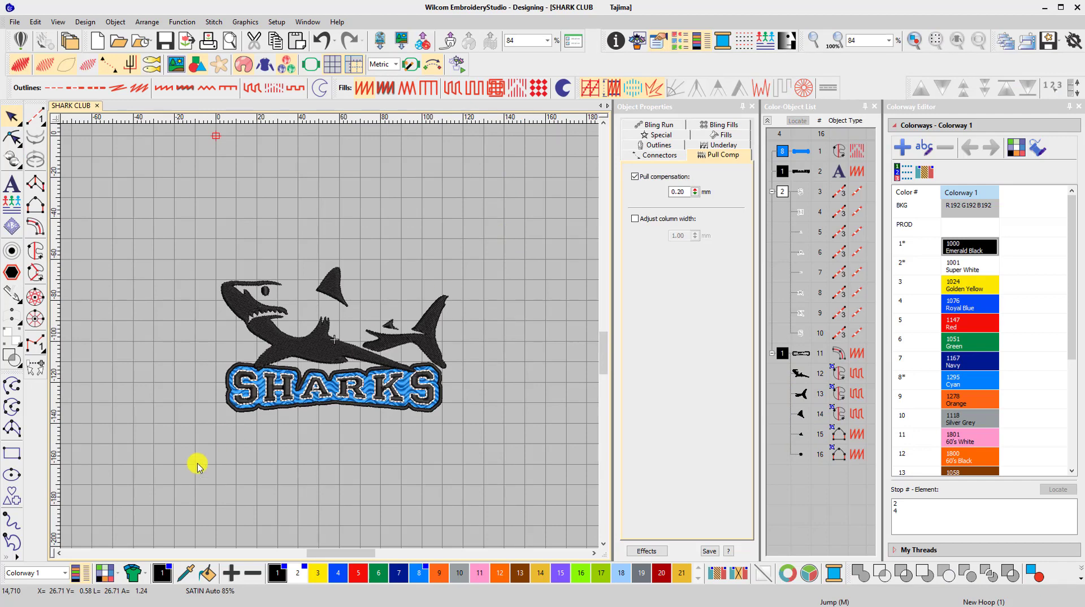
# Show the design on the youth product FleeceY01_Long Sleeve_Hoodie_Front_Crop from Fleece and Sweatshirts
pyautogui.click(131, 575)
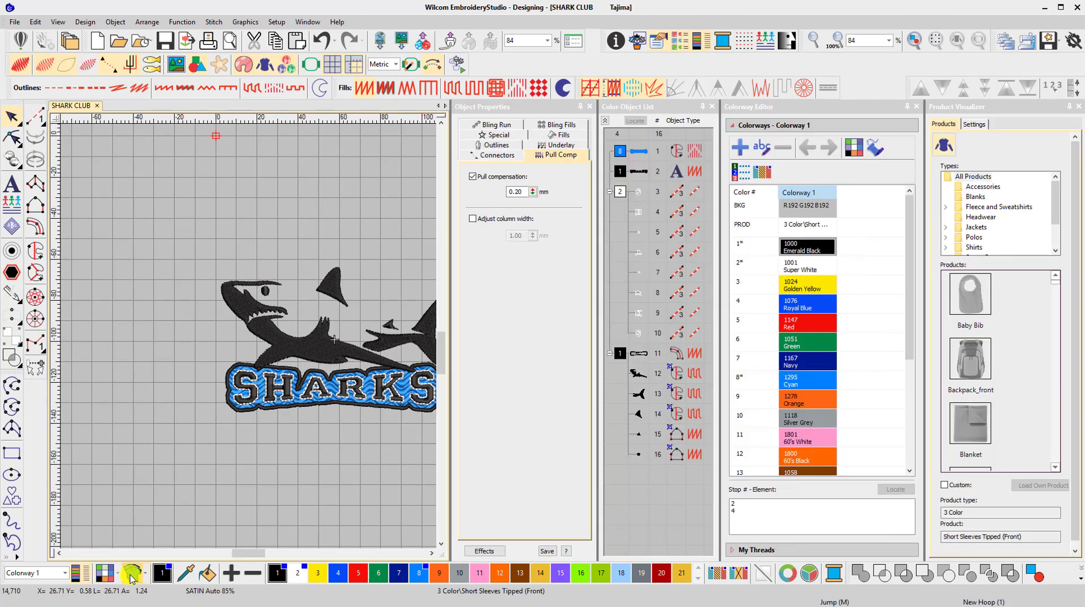
pyautogui.moveTo(1059, 201); pyautogui.dragTo(1060, 208)
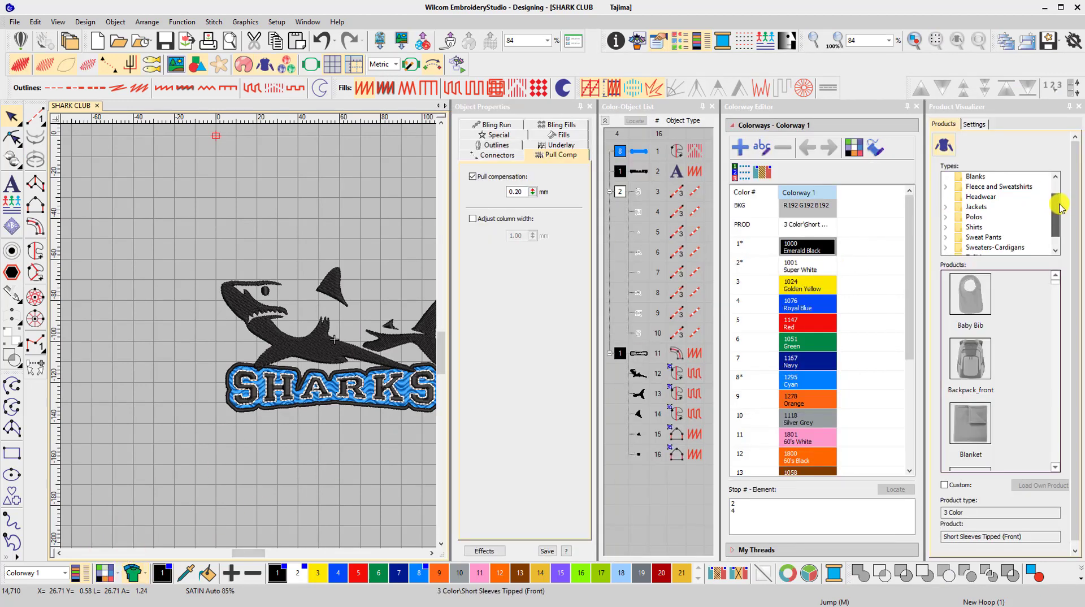
pyautogui.doubleClick(1016, 188)
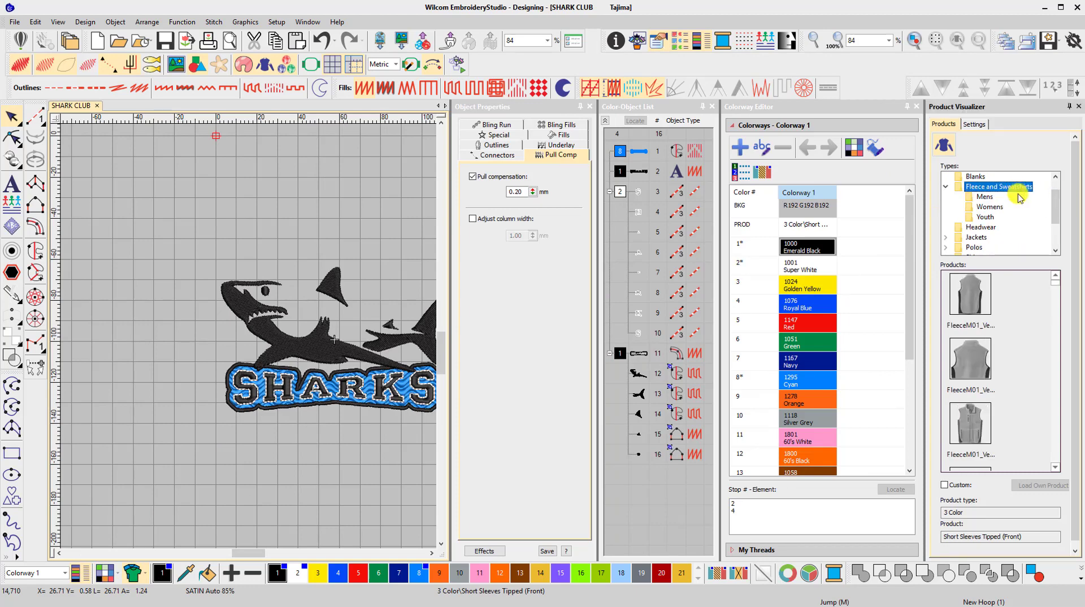
pyautogui.click(985, 217)
pyautogui.scroll(-3, 1054, 292)
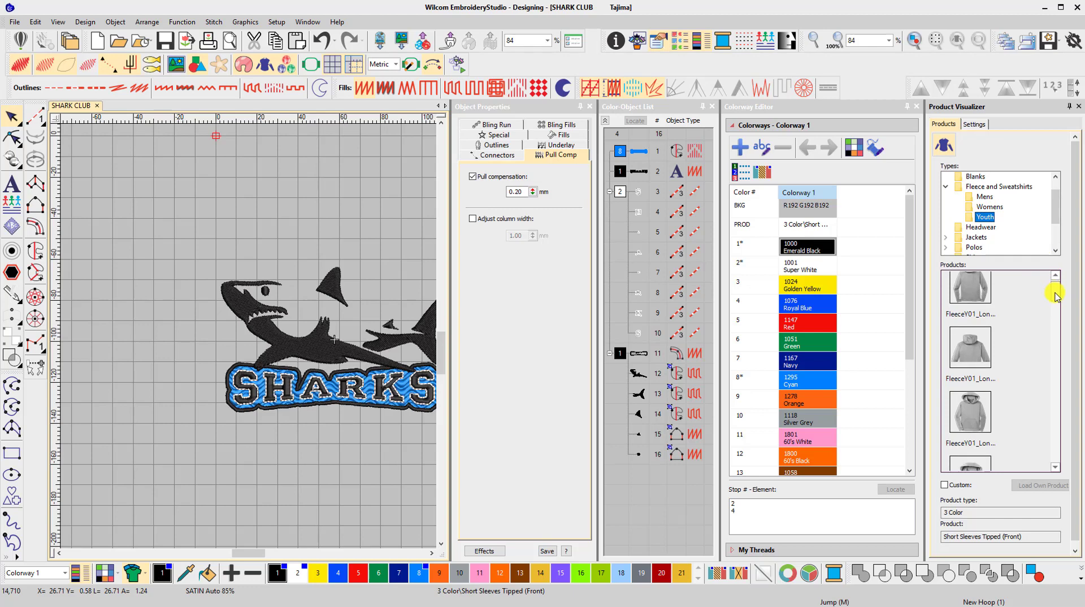
pyautogui.click(984, 364)
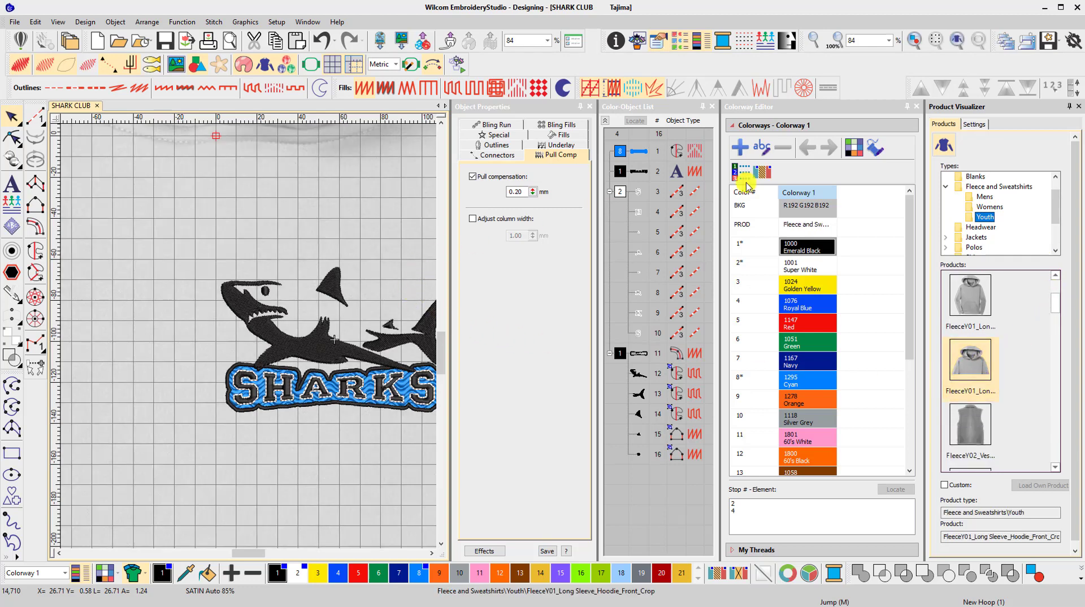
# Position the complete shark design on the wearer's left chest of the hoodie and hide the grid
pyautogui.click(916, 107)
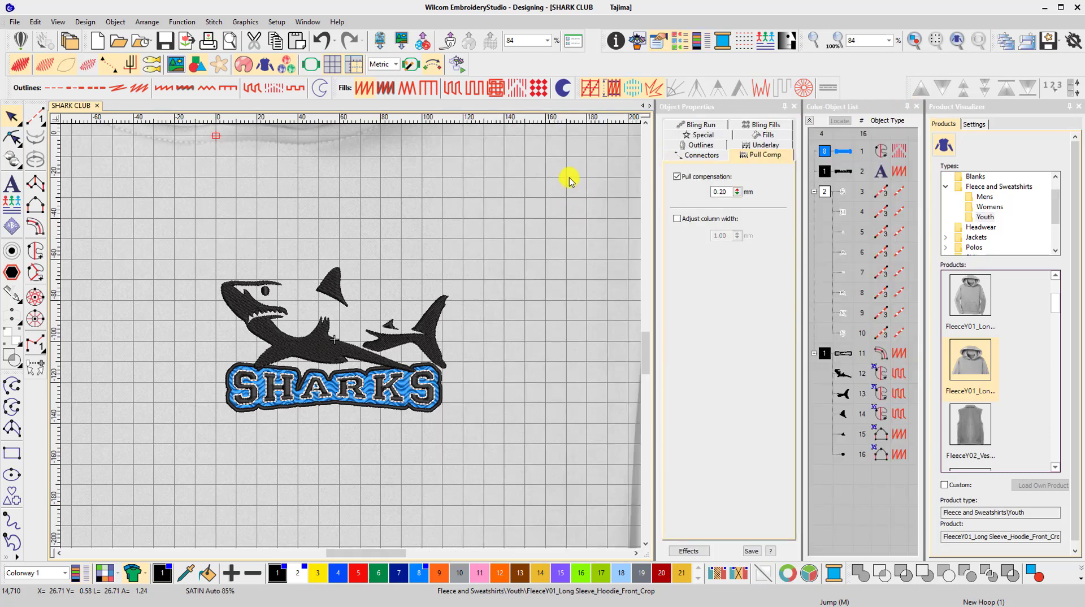
pyautogui.click(957, 42)
pyautogui.moveTo(335, 380); pyautogui.dragTo(462, 464)
pyautogui.moveTo(390, 419); pyautogui.dragTo(434, 416)
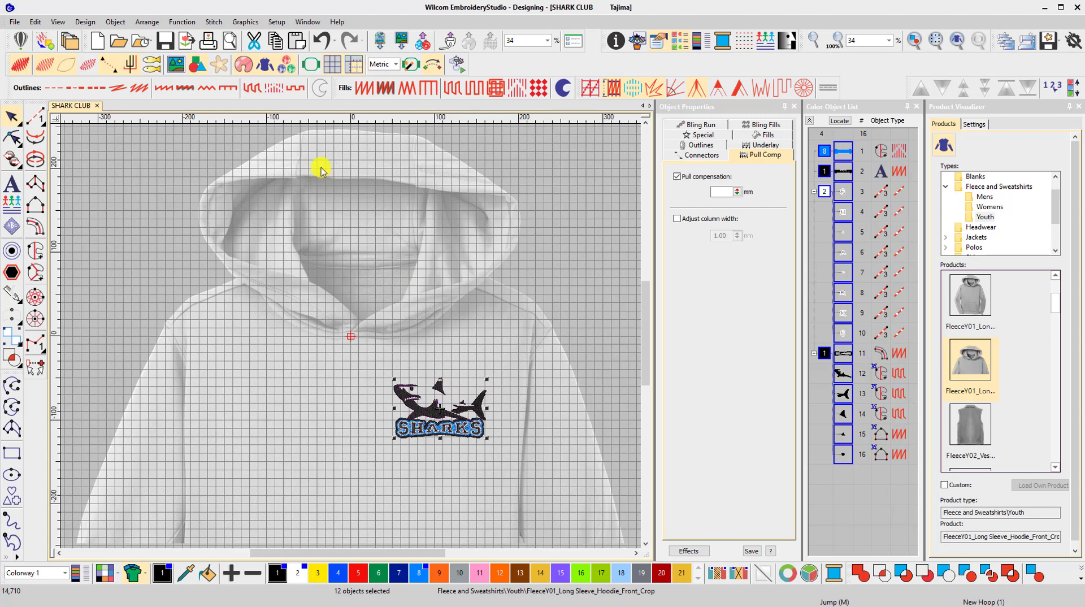
pyautogui.click(333, 64)
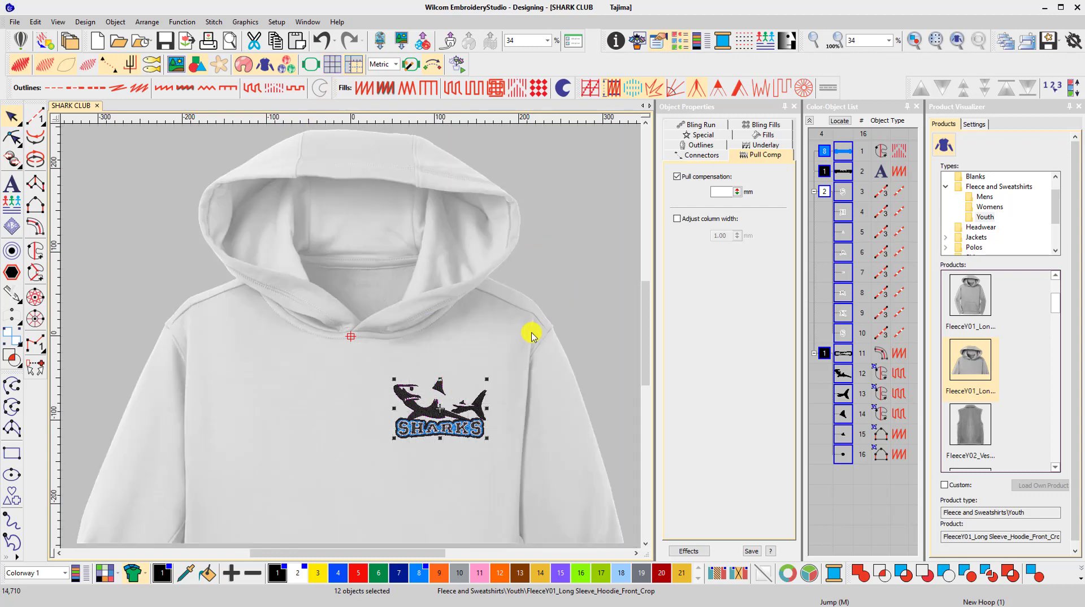
pyautogui.press('Escape')
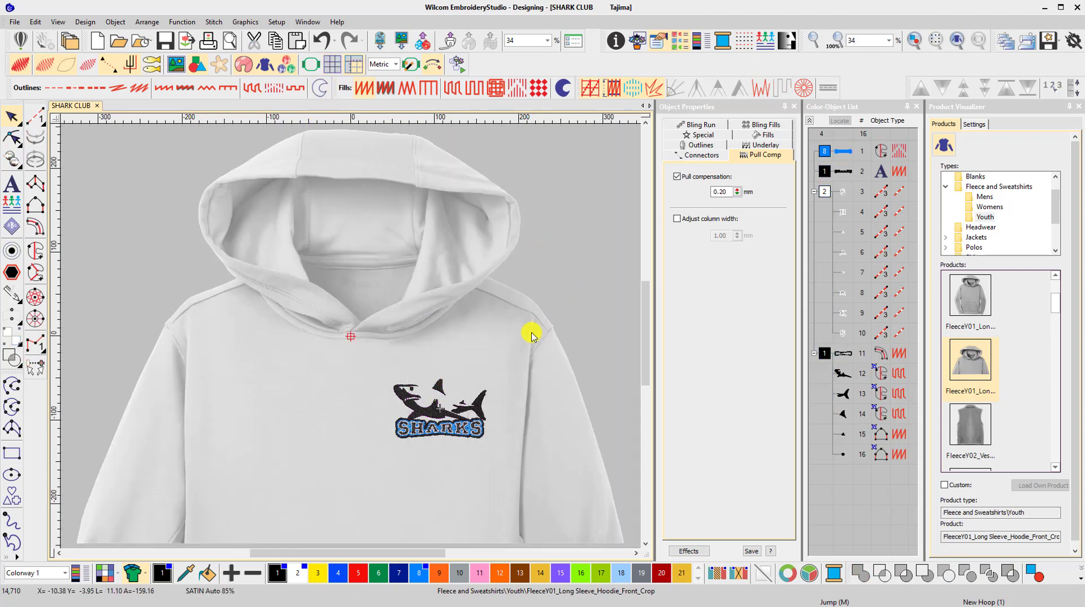
# Recolor the hoodie by changing its Color 1 to a near-white shade from the standard colors and apply it
pyautogui.click(974, 125)
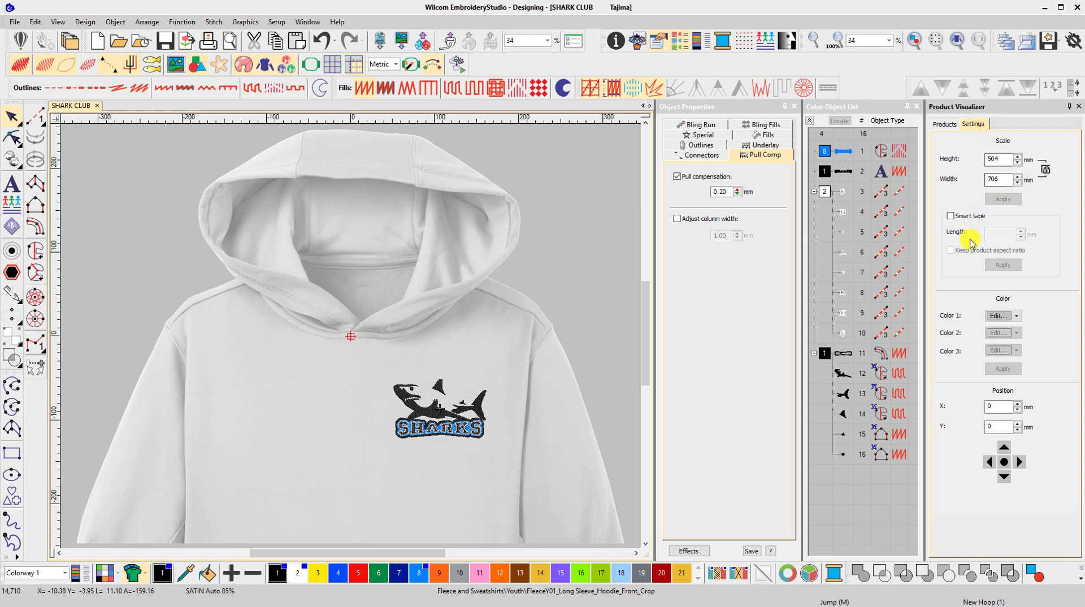
pyautogui.click(999, 317)
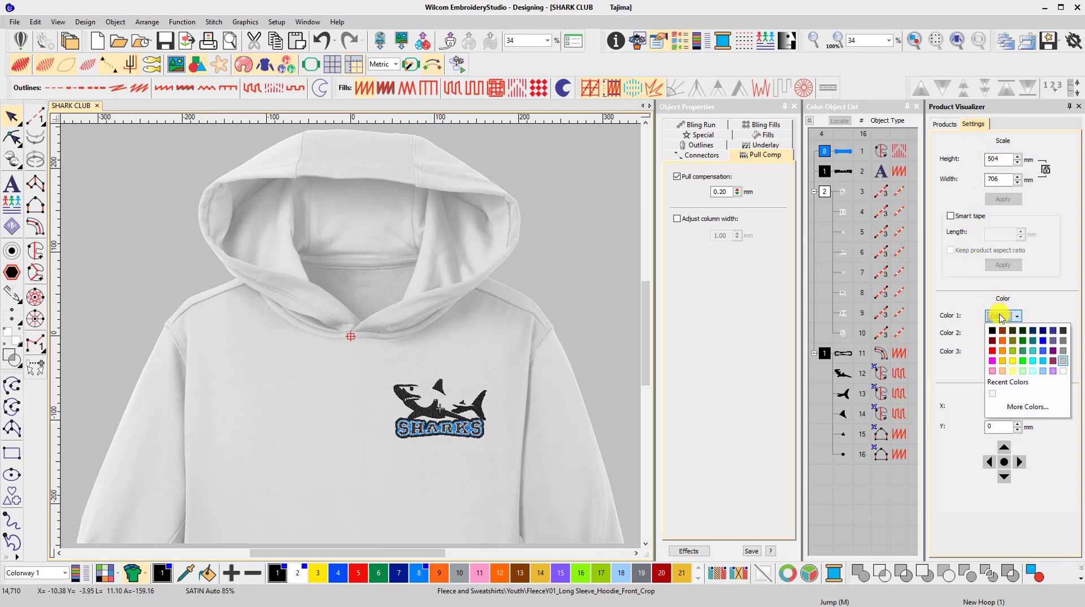
pyautogui.click(1021, 407)
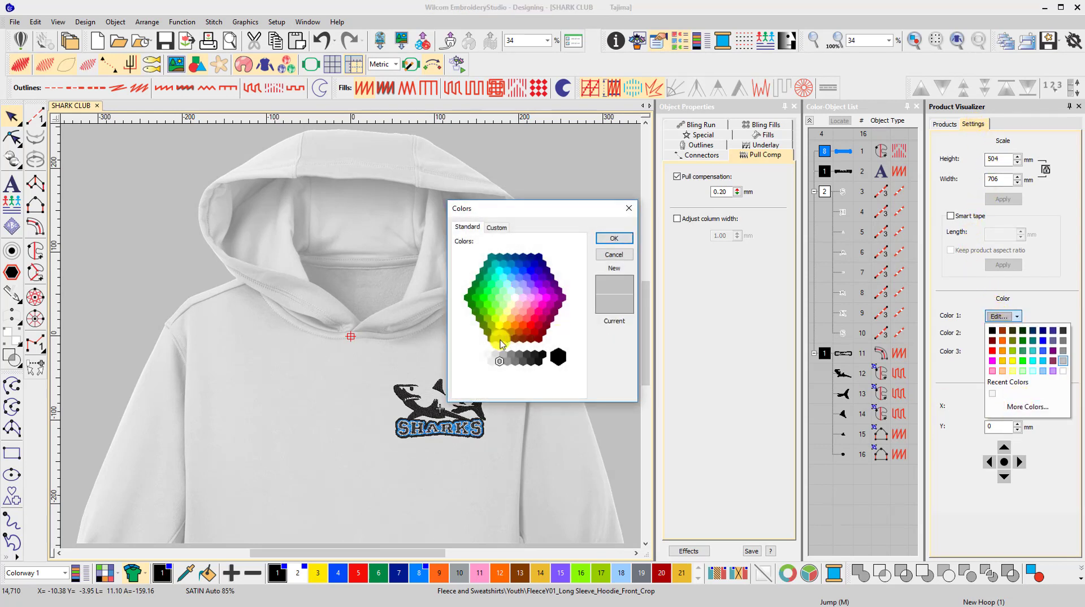
pyautogui.click(491, 357)
pyautogui.click(611, 236)
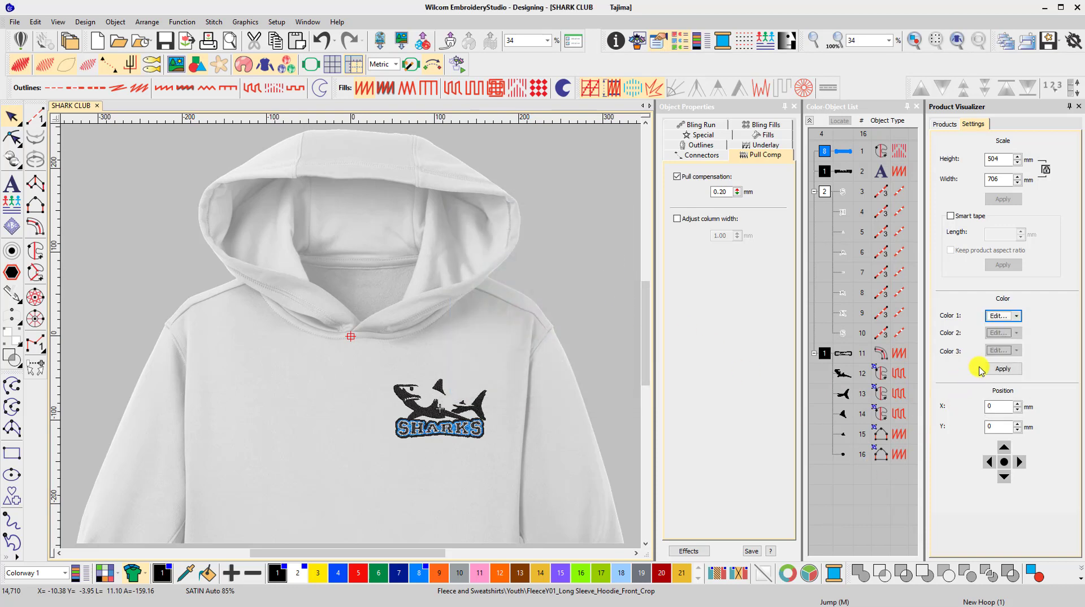
pyautogui.click(1003, 370)
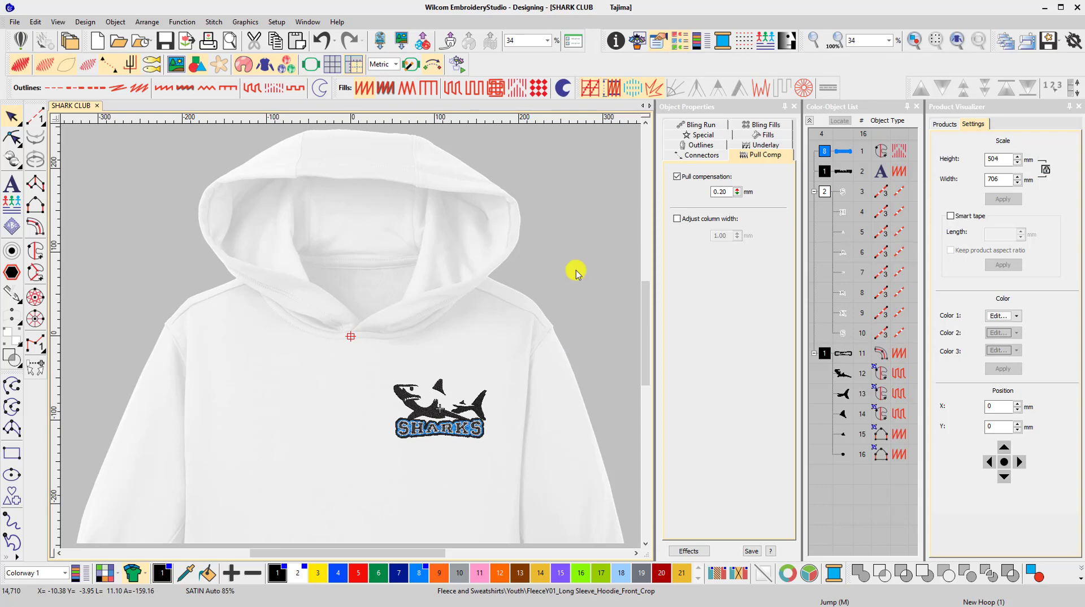
# Show the design's order properties, set the title to SHARK CLUB and fill in the order number
pyautogui.click(615, 40)
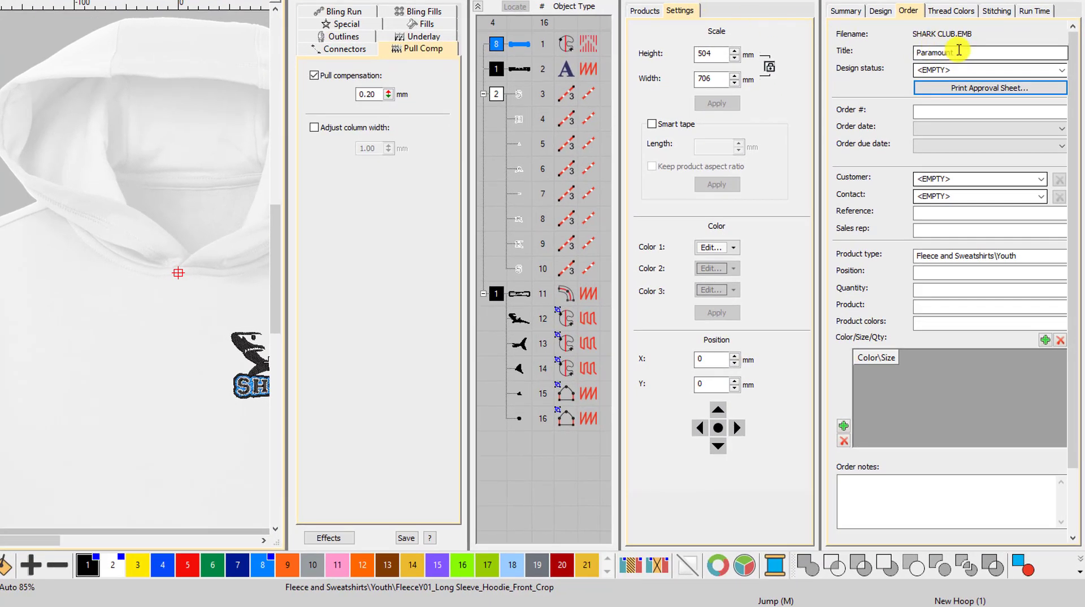
pyautogui.moveTo(959, 50); pyautogui.dragTo(901, 57)
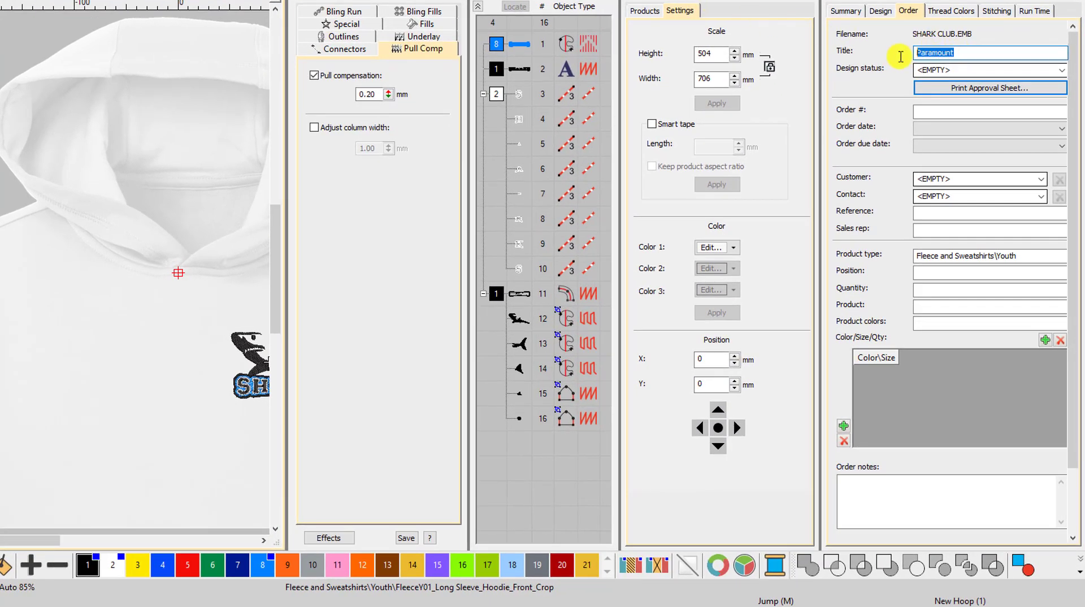
pyautogui.write('SHARK CLUB')
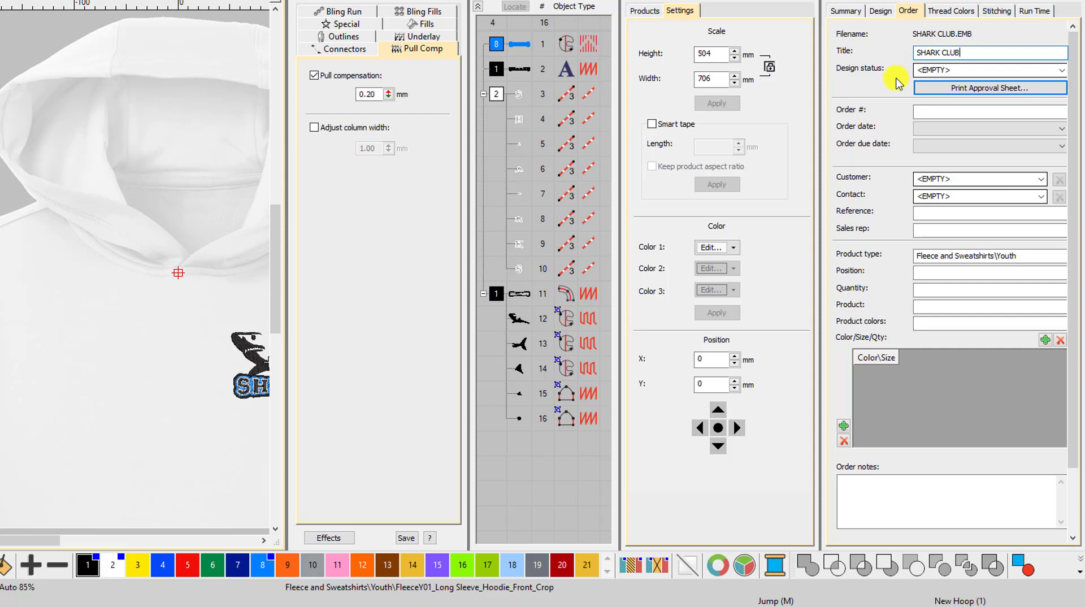
pyautogui.click(933, 113)
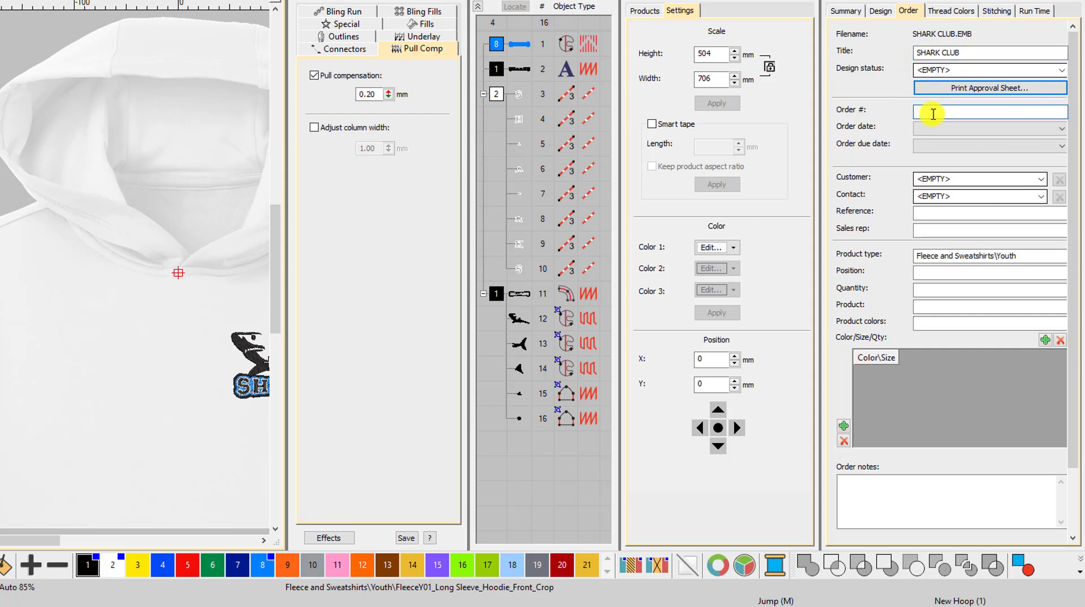
# Set the order date to 27 July 2018 and the order due date to 28 July 2018
pyautogui.click(943, 128)
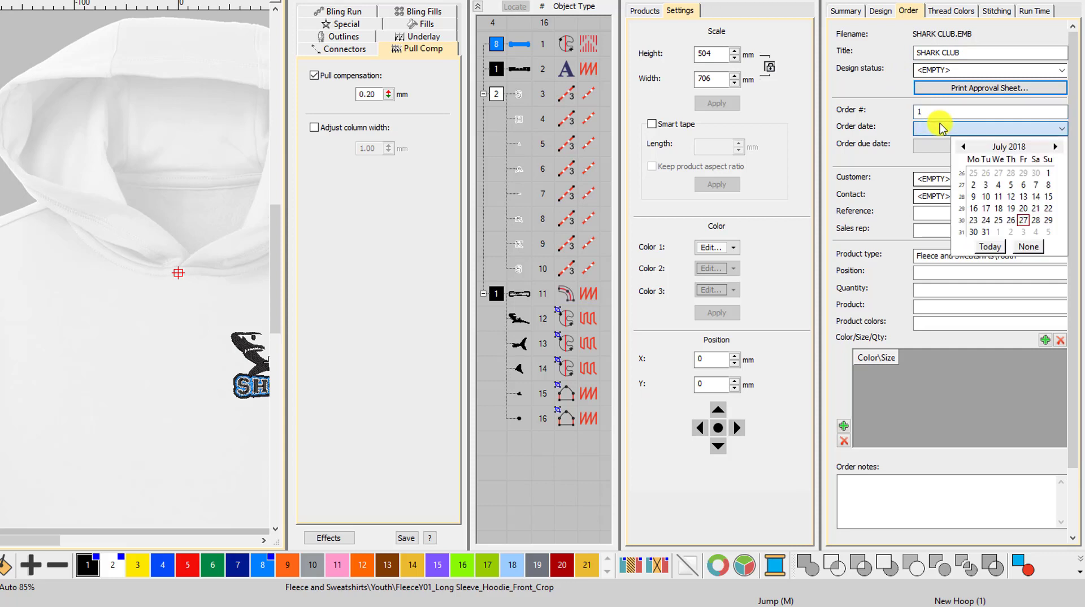
pyautogui.click(1023, 220)
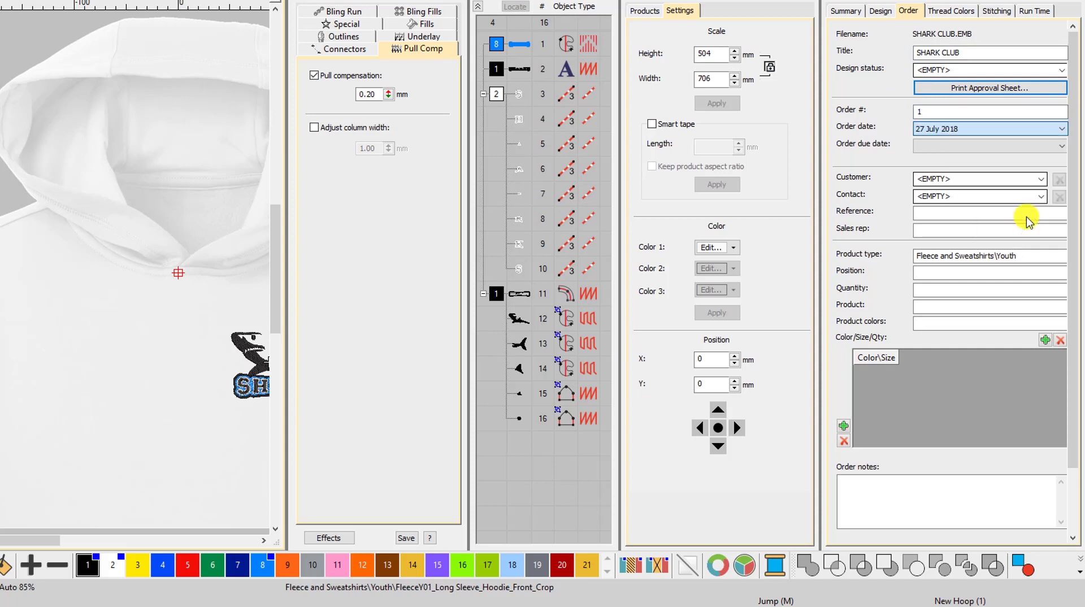
pyautogui.click(1002, 146)
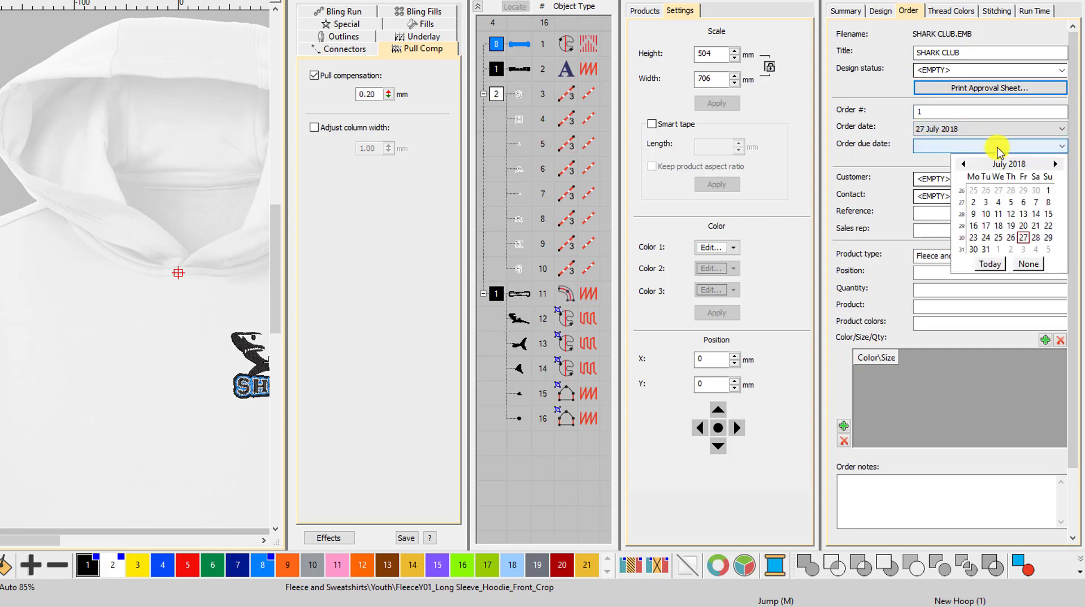
pyautogui.click(1037, 238)
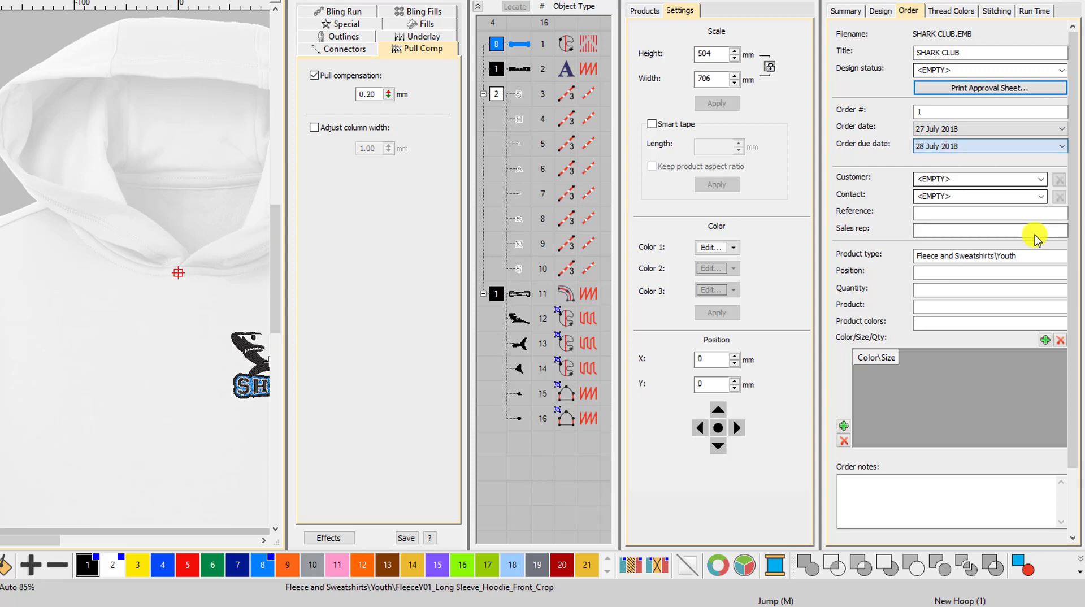
# Enter the customer's name and replace the product type with HOODIES
pyautogui.click(1005, 179)
pyautogui.write('JASON')
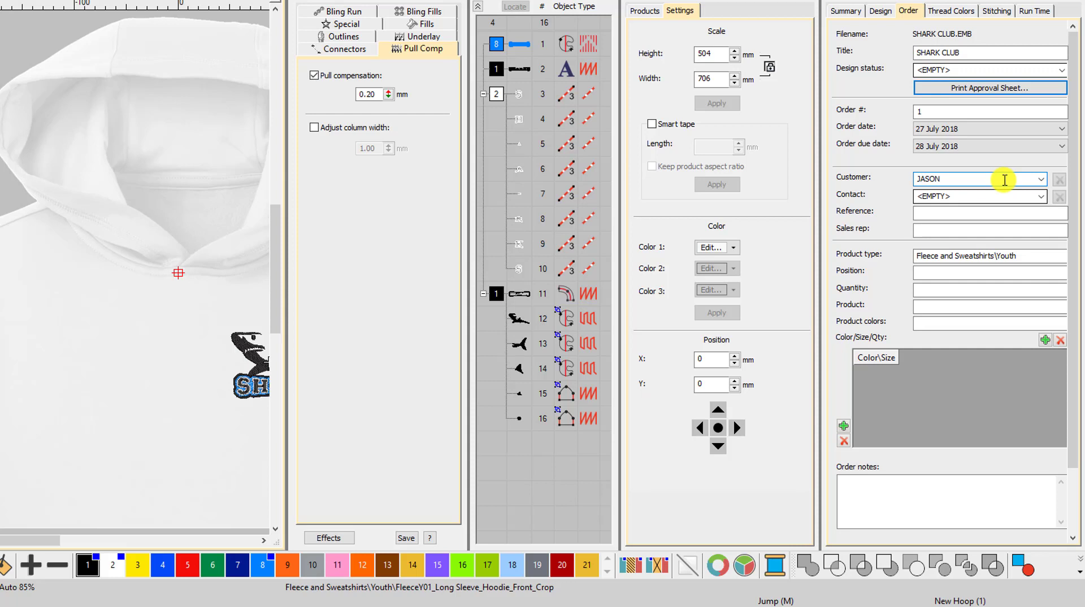
pyautogui.click(979, 254)
pyautogui.moveTo(1028, 252); pyautogui.dragTo(909, 255)
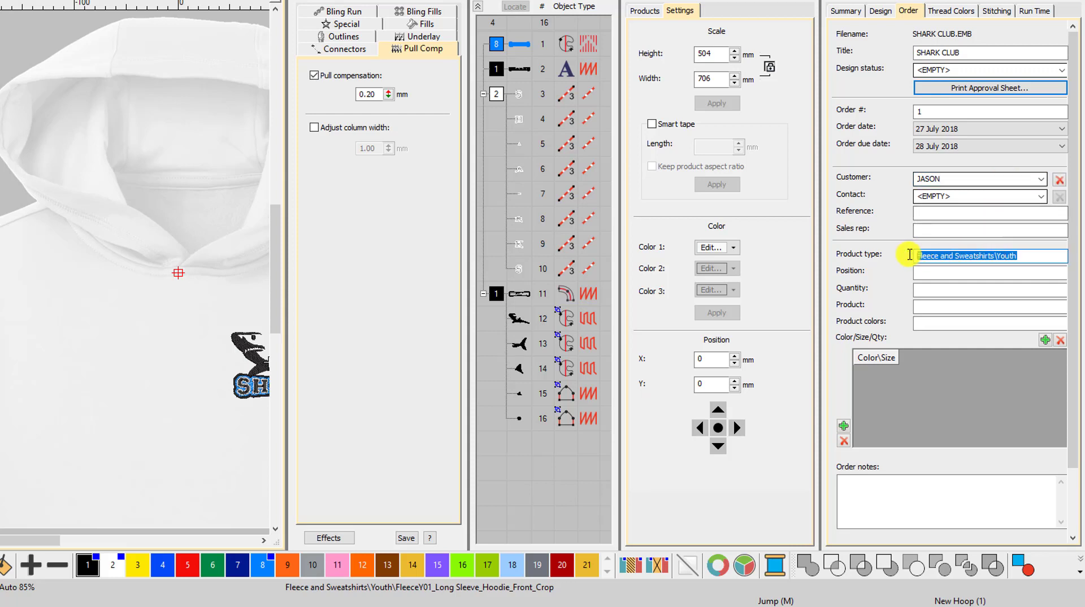
pyautogui.write('H')
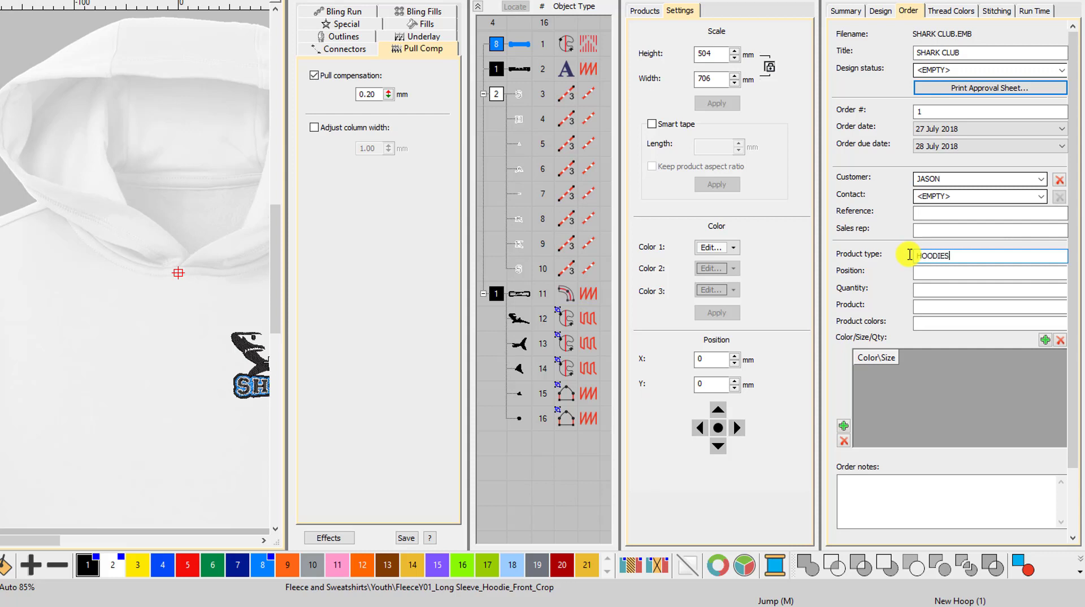
pyautogui.write('OODIES')
# Fill in the order's garment details: position LC, quantity 6, product UC502 and product colors WHITE
pyautogui.click(943, 272)
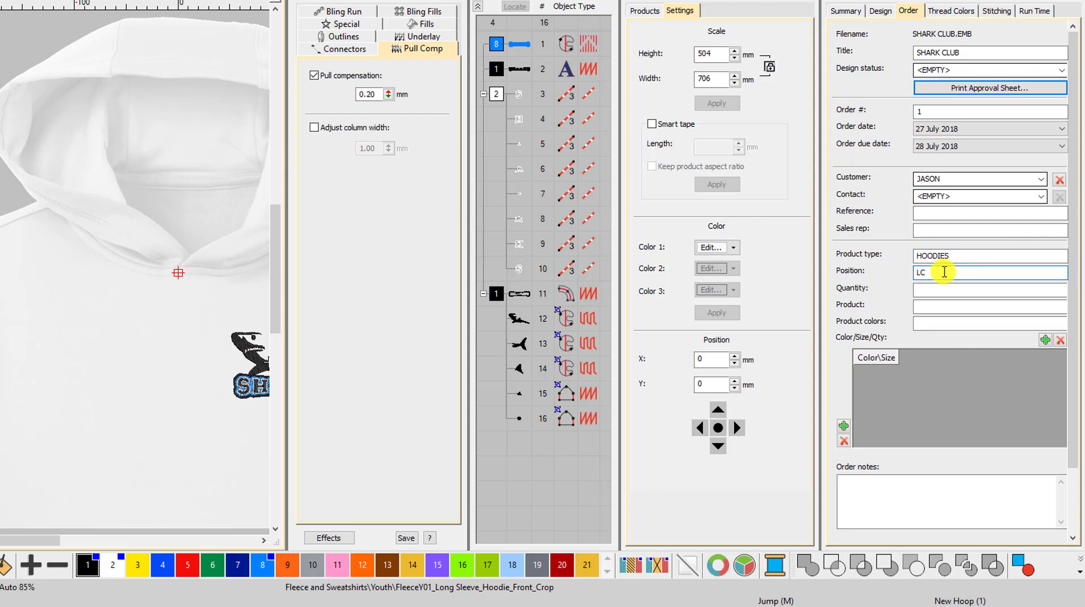
pyautogui.click(942, 290)
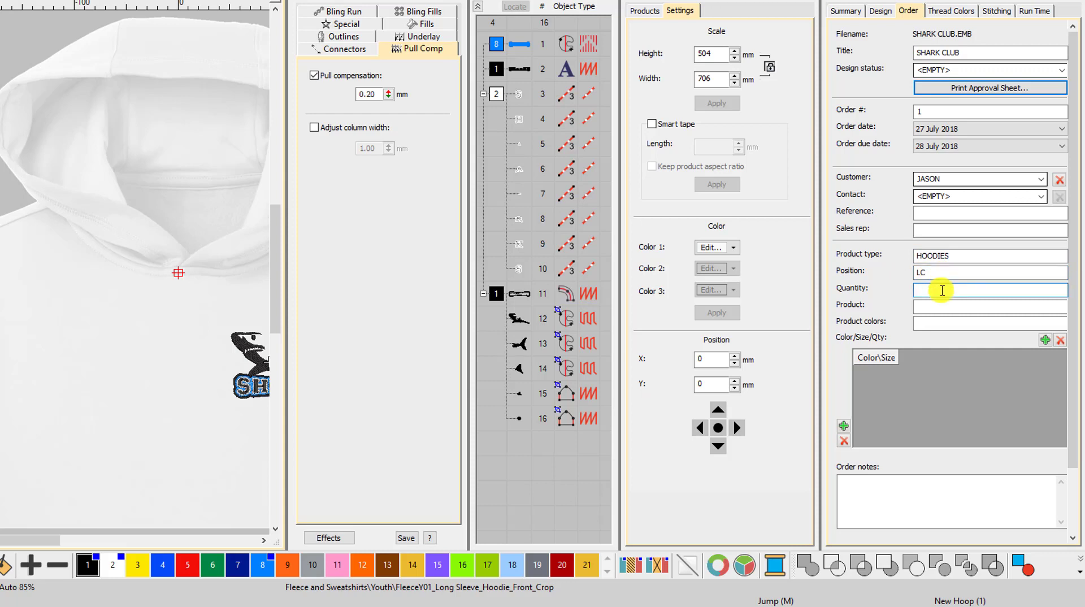
pyautogui.click(941, 307)
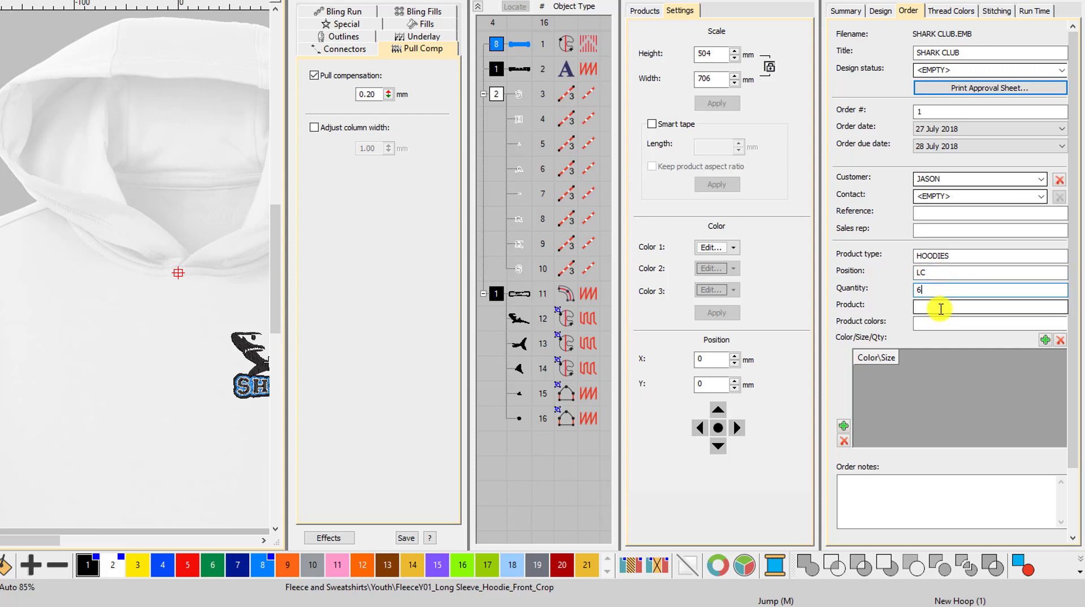
pyautogui.click(941, 309)
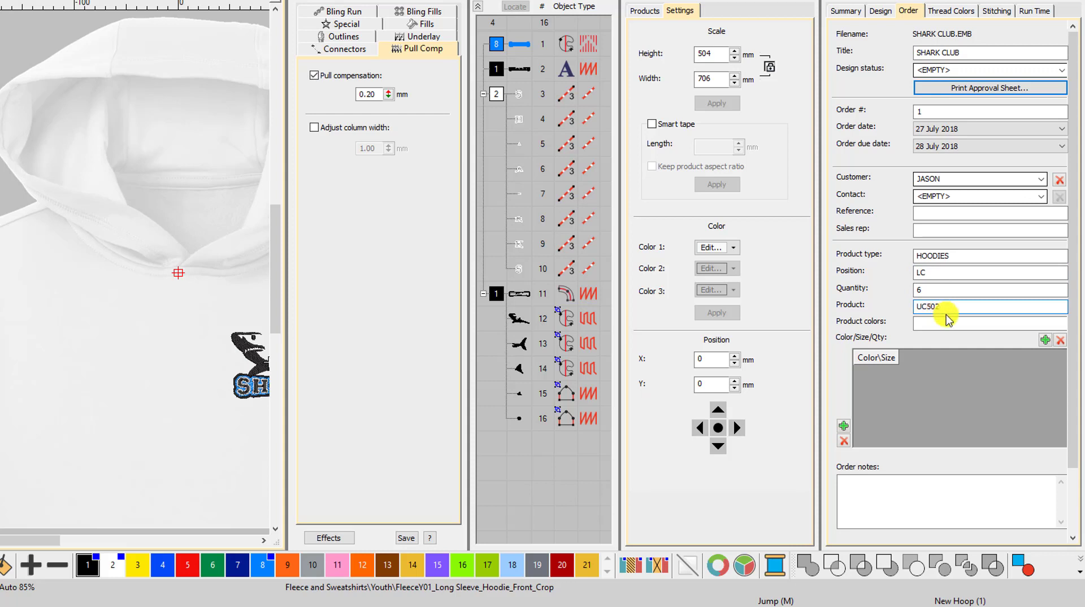
pyautogui.click(946, 321)
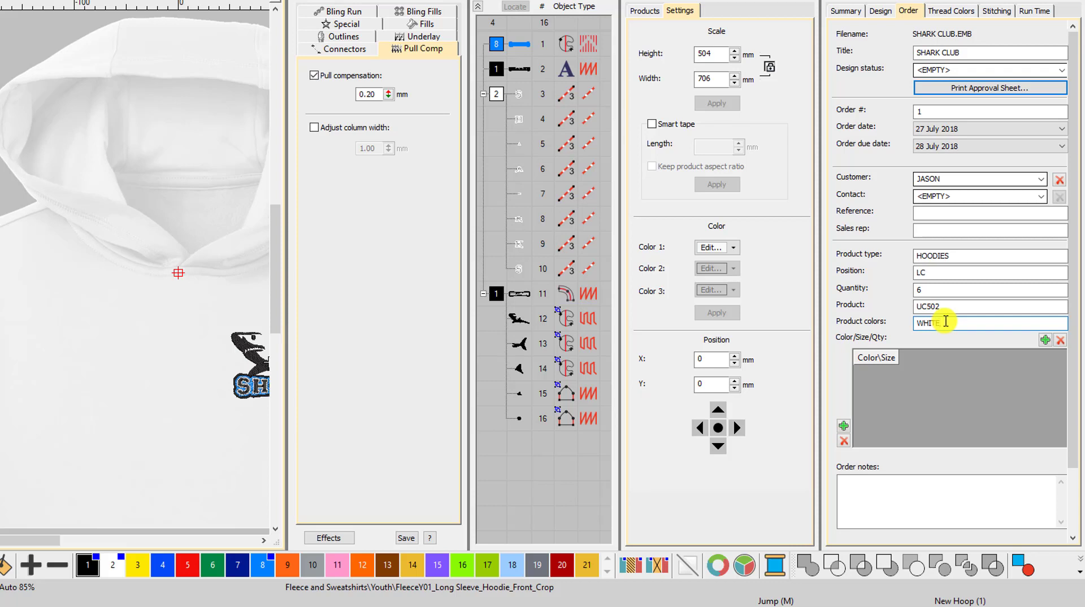
# Add two size columns and one color row named WHITE to the order's color and size table
pyautogui.click(1045, 340)
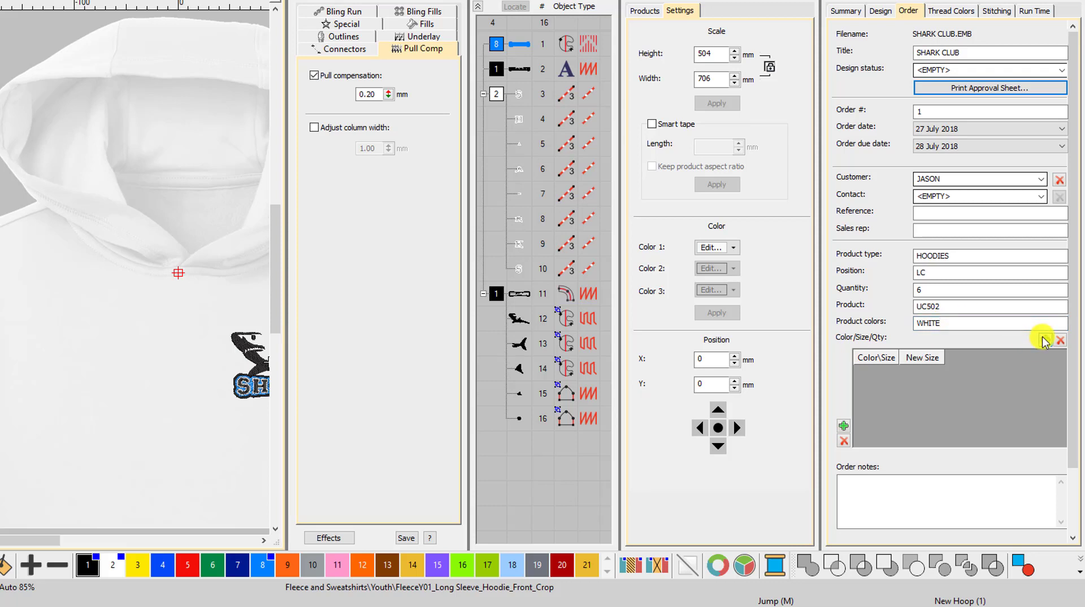
pyautogui.click(1044, 340)
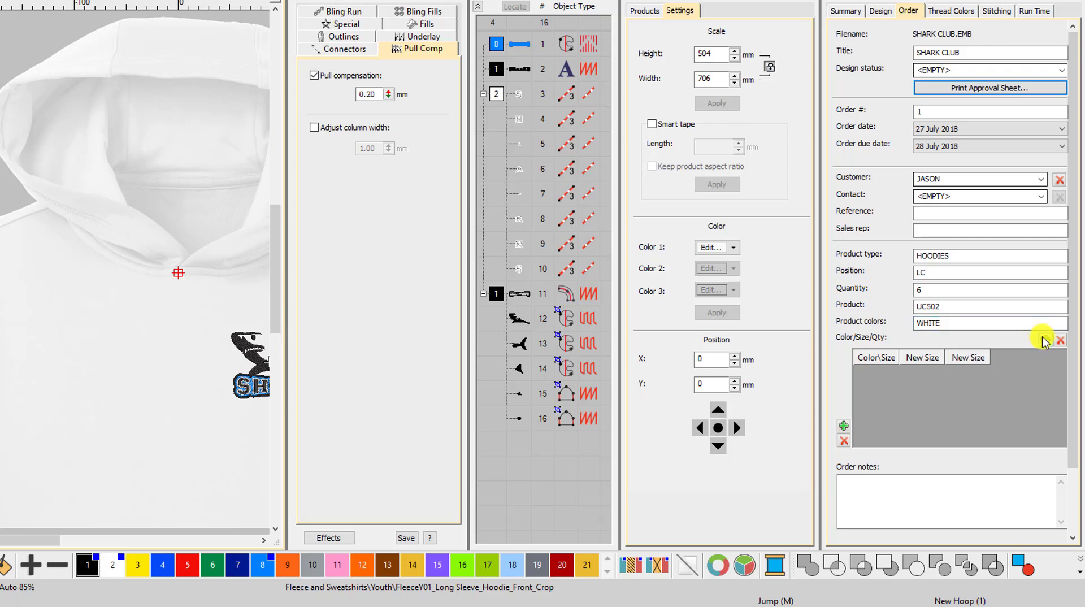
pyautogui.click(844, 426)
pyautogui.doubleClick(873, 375)
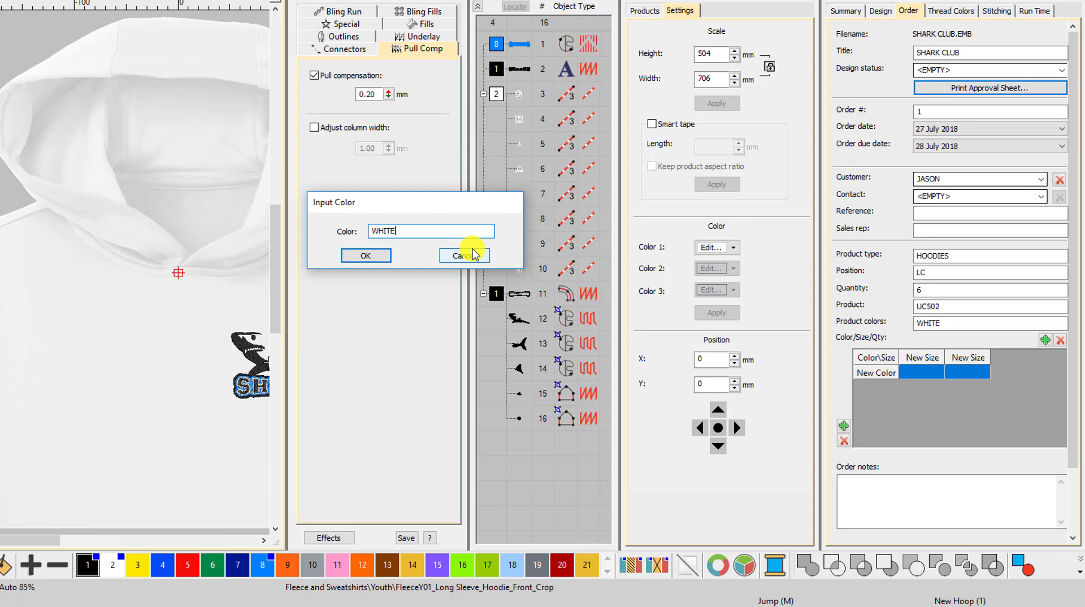
pyautogui.click(368, 255)
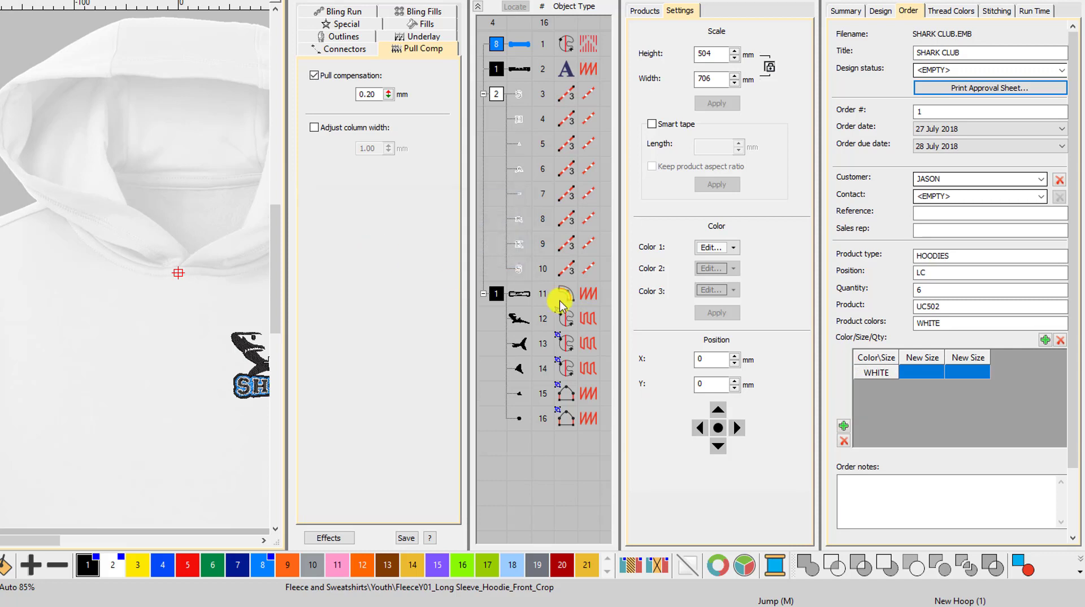
# Name the two size columns S and L in the color and size table
pyautogui.doubleClick(927, 357)
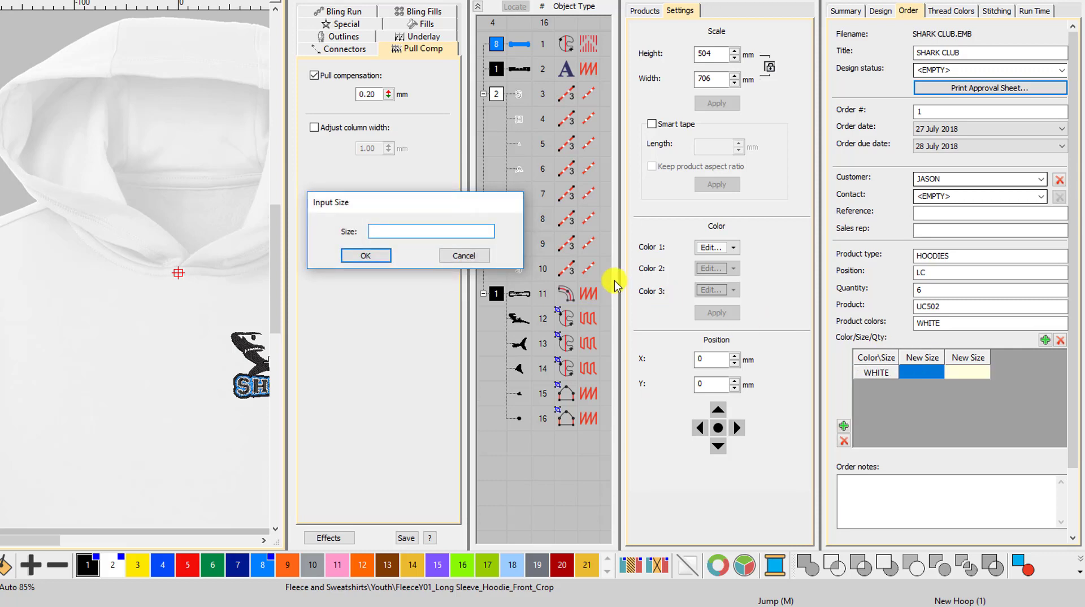
pyautogui.write('S')
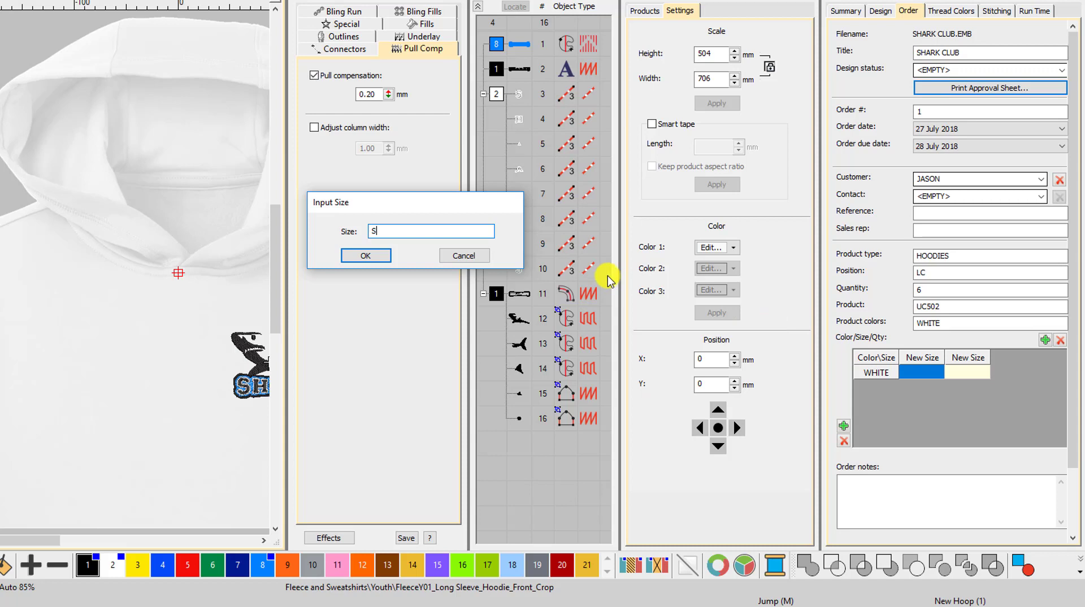
pyautogui.click(373, 255)
pyautogui.doubleClick(965, 357)
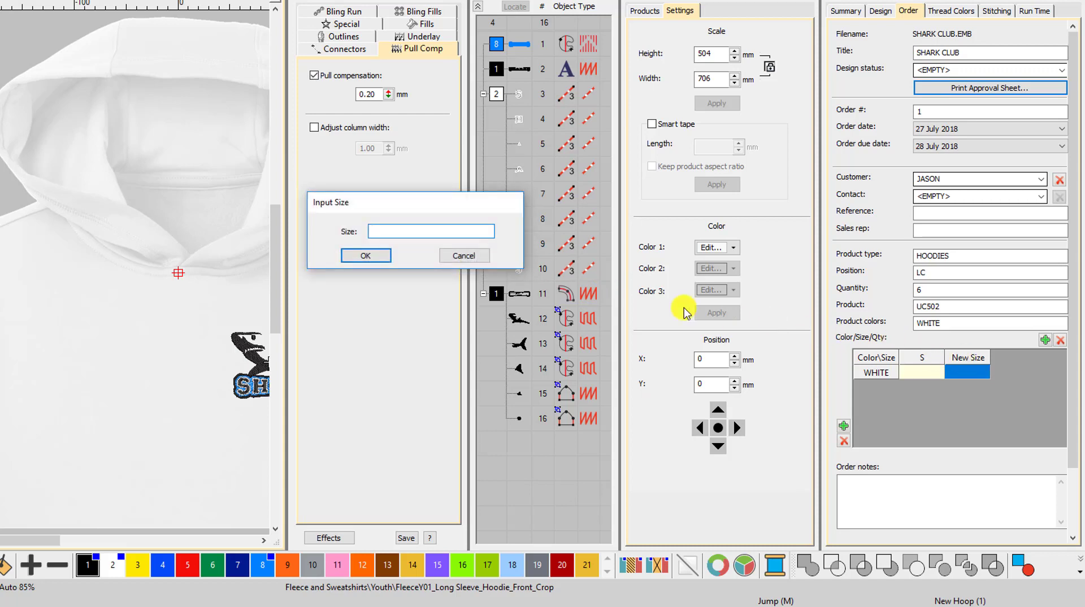
pyautogui.write('L')
pyautogui.click(373, 255)
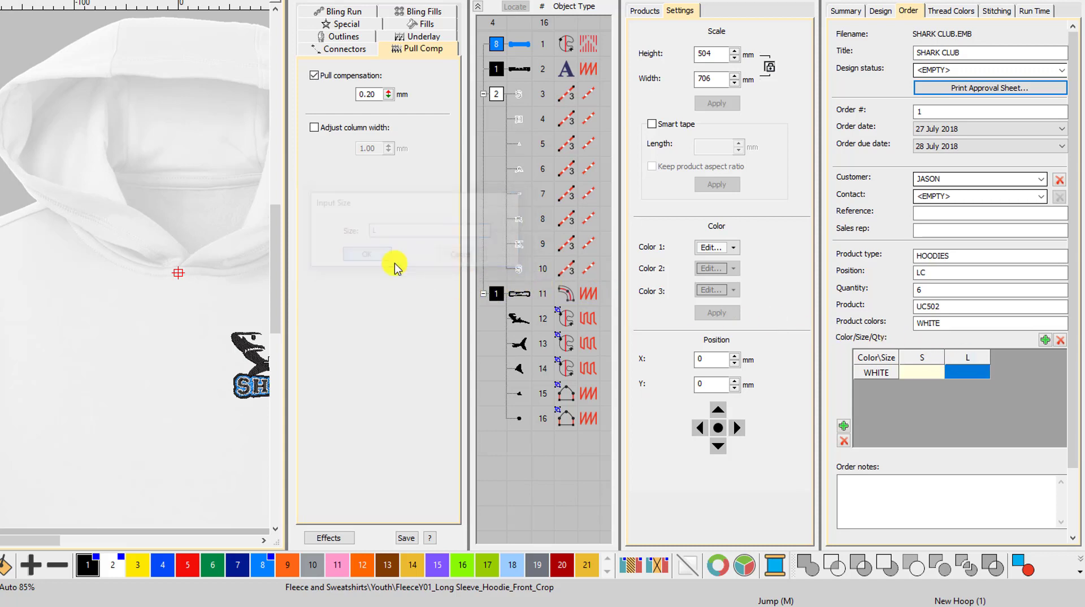
# Enter a quantity of 3 for both the S and L sizes in the WHITE row
pyautogui.click(916, 373)
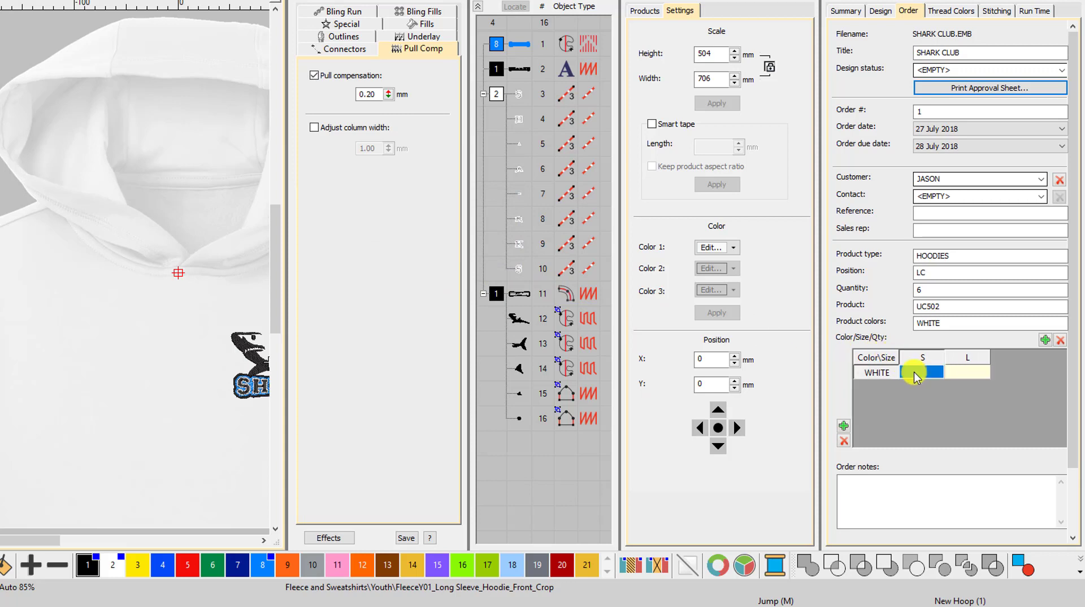
pyautogui.write('3')
pyautogui.click(964, 373)
pyautogui.write('3')
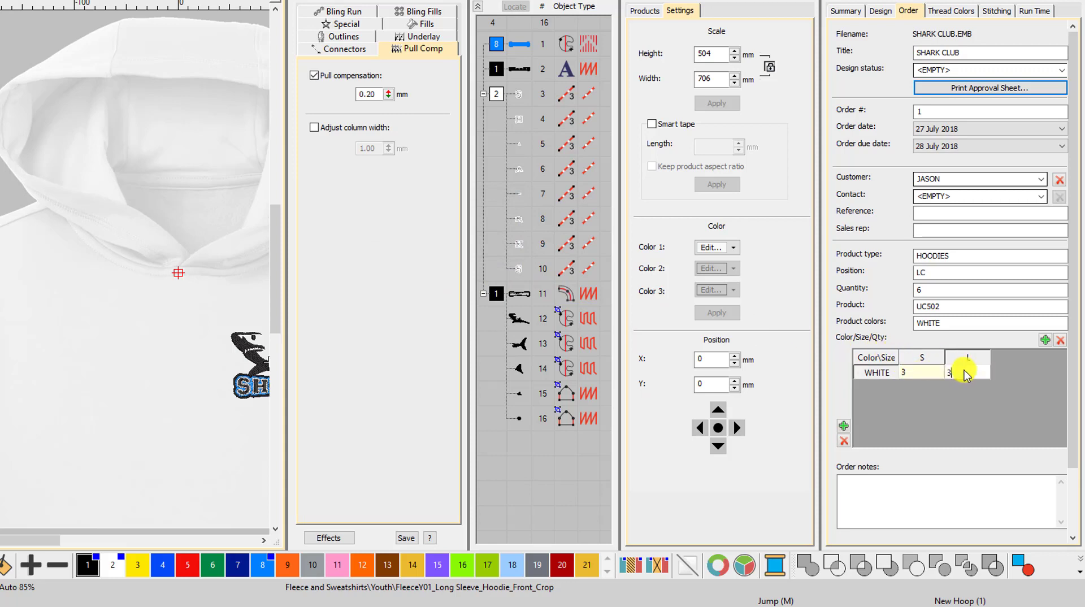
pyautogui.press('Tab')
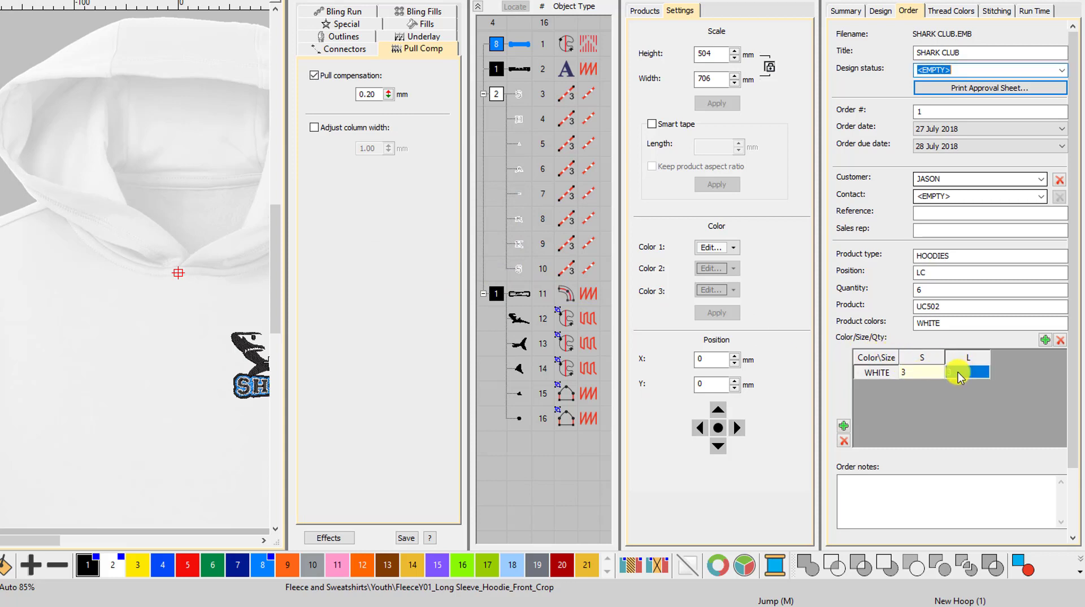
# Set the design status to 1-Requested and generate the approval sheet for printing
pyautogui.click(1062, 70)
pyautogui.click(1057, 92)
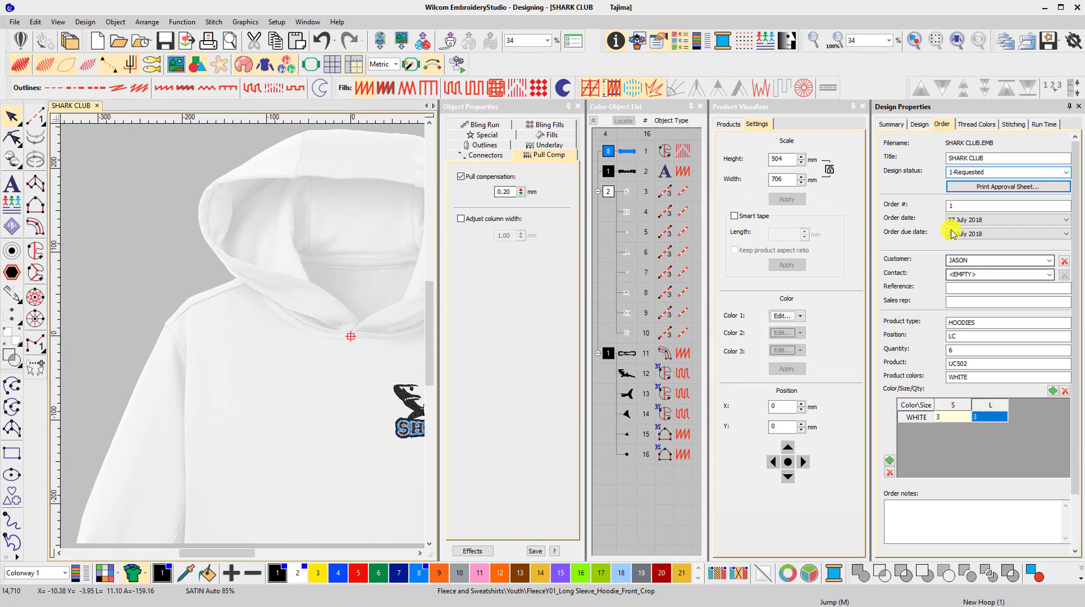
pyautogui.click(995, 189)
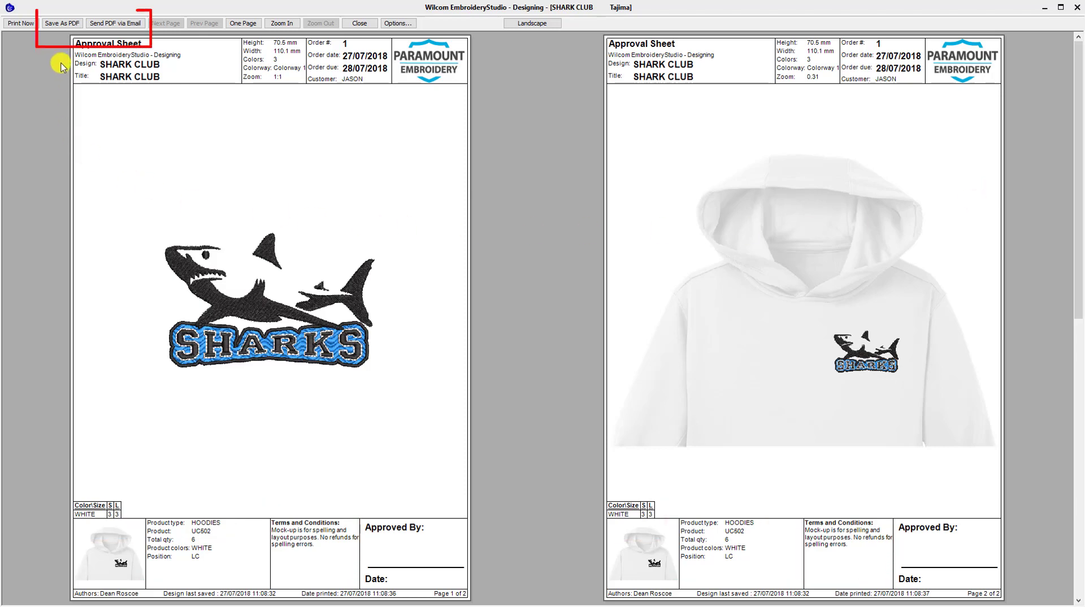
# Save the approval sheet as a PDF on the Desktop with the suggested file name and review both of its pages
pyautogui.click(62, 23)
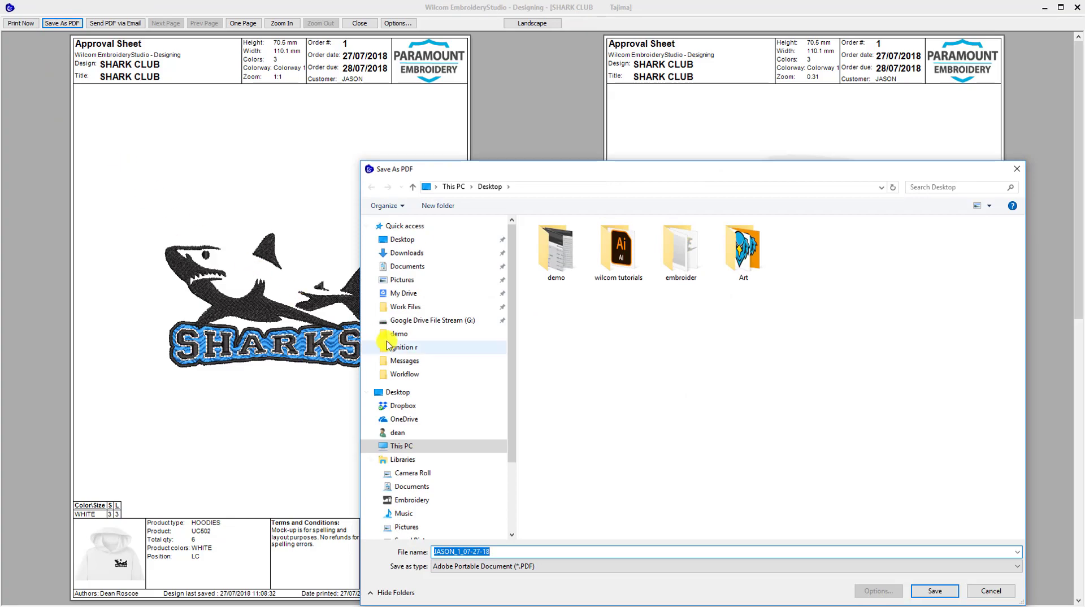
pyautogui.click(925, 586)
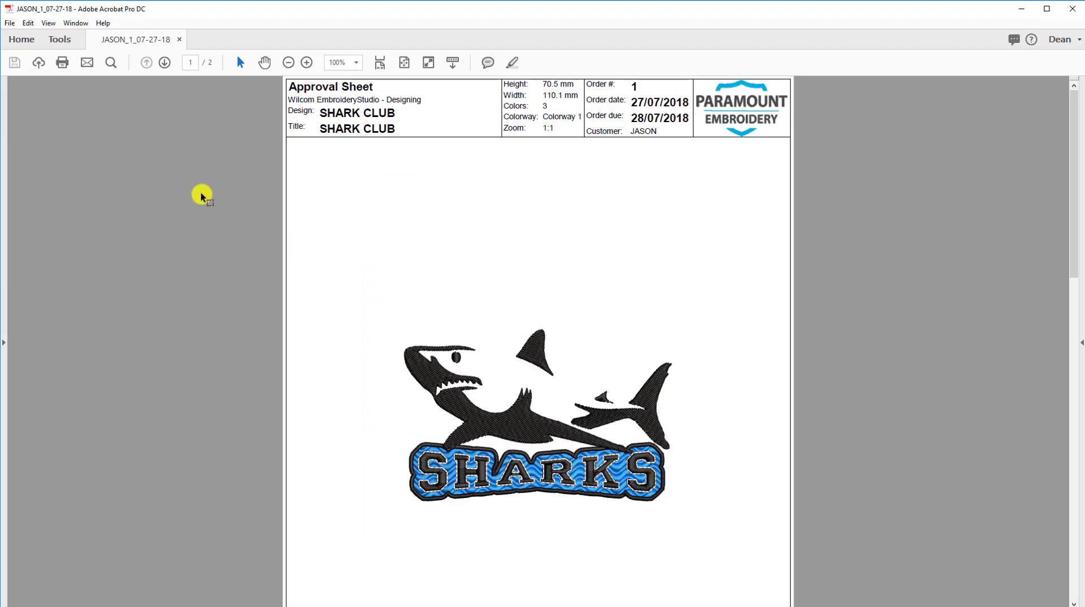
pyautogui.scroll(-10, 201, 193)
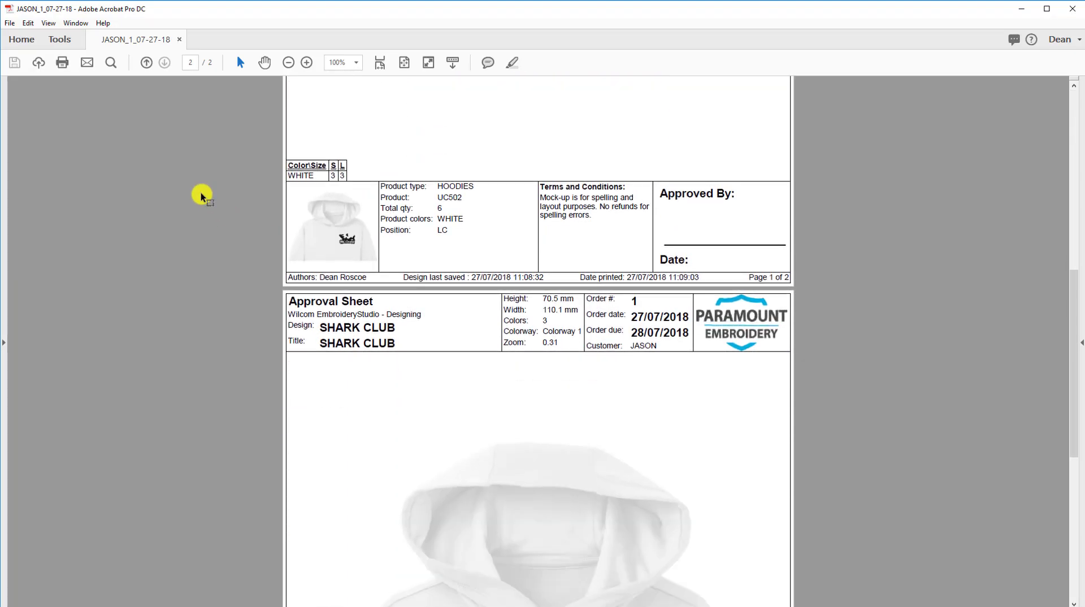
pyautogui.scroll(-6, 201, 192)
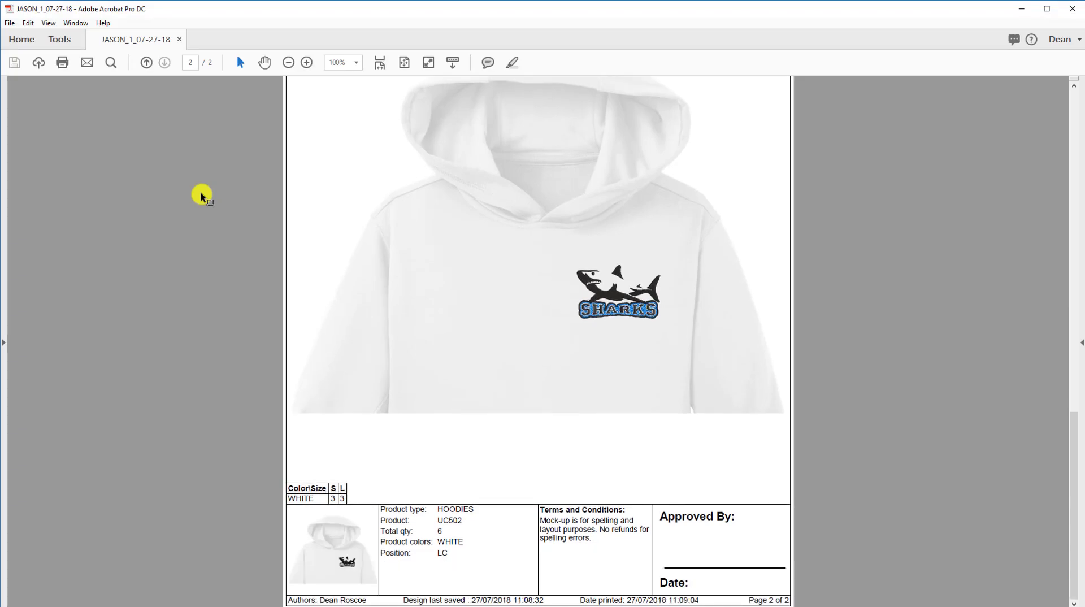